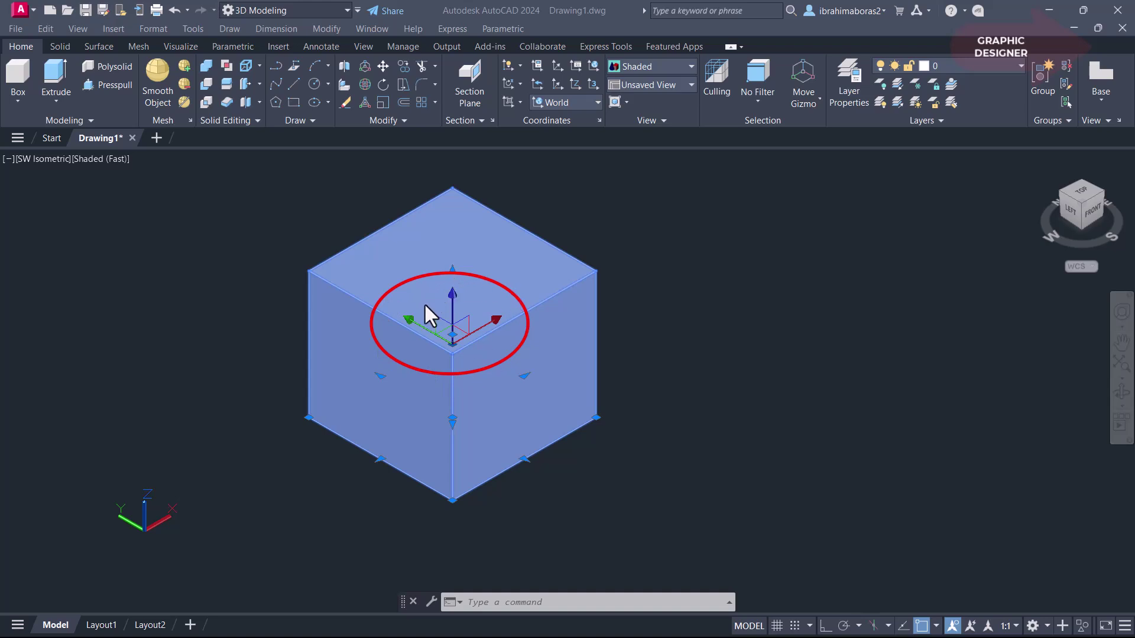
Step: Hide the cube's gizmo, then restore the Move gizmo
left_click(818, 99)
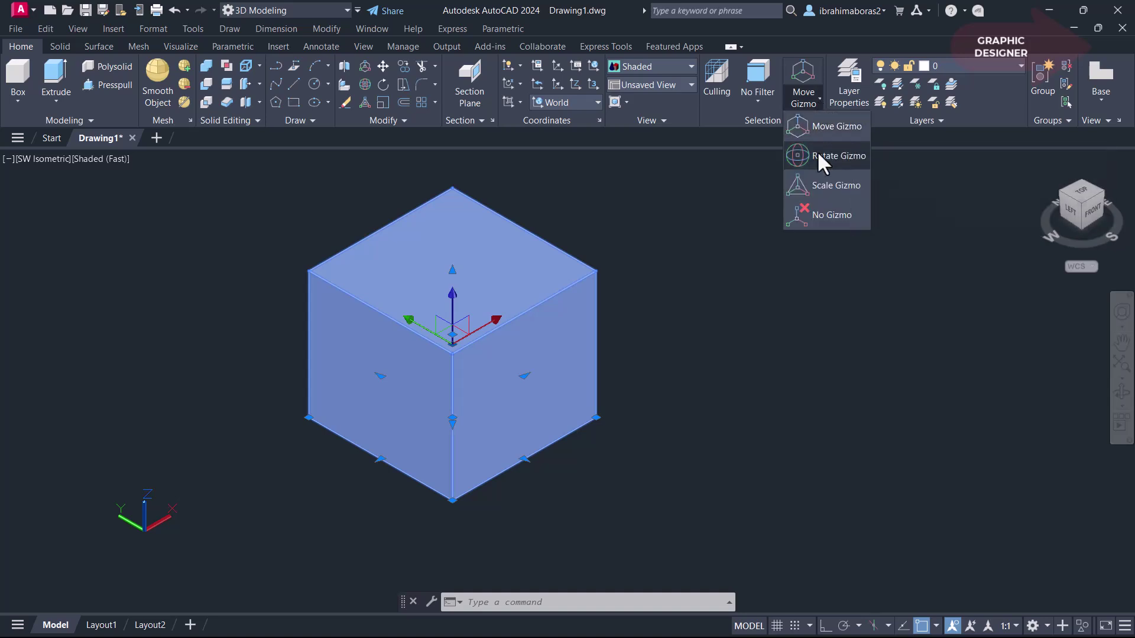
left_click(821, 215)
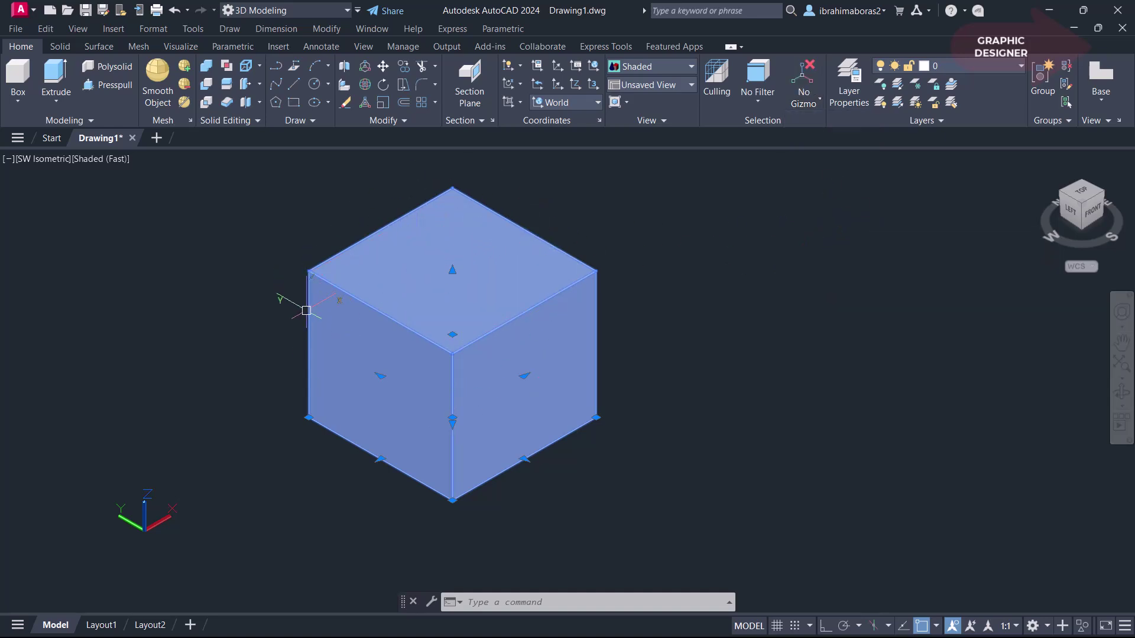
left_click(818, 101)
left_click(817, 101)
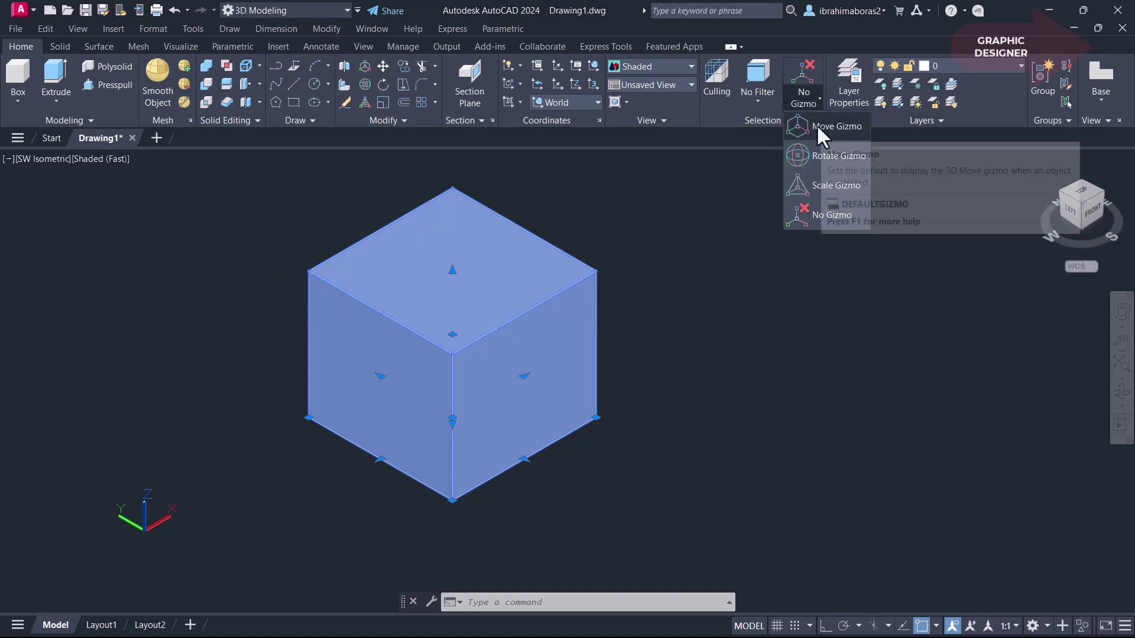
left_click(816, 126)
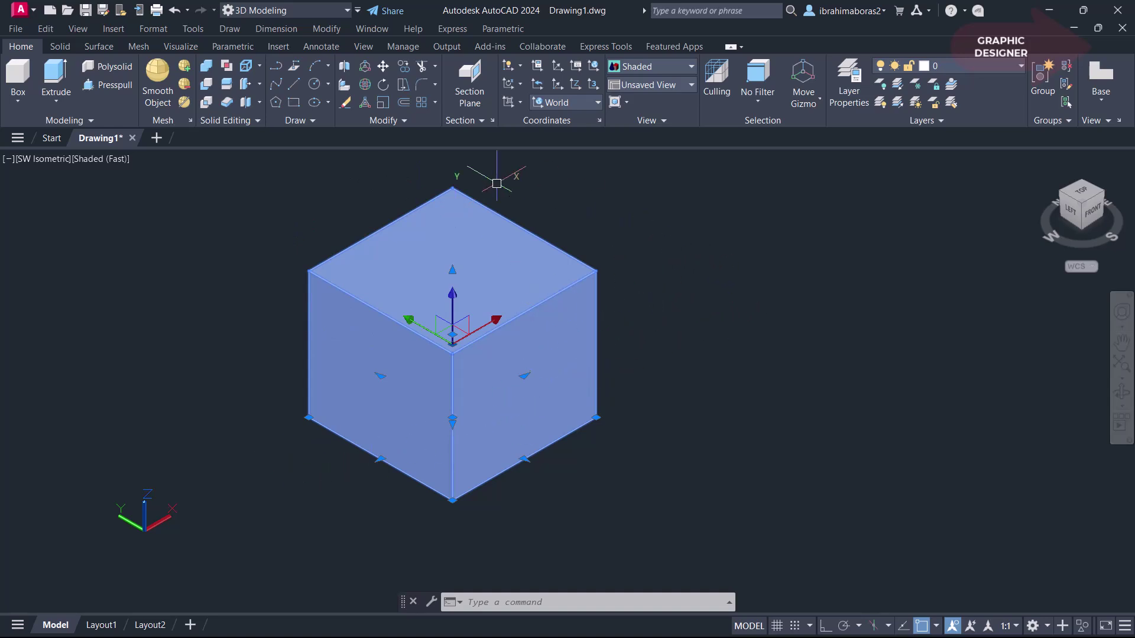
Step: Switch the cube to 2D Wireframe, return it to shaded display, and select it
left_click(85, 161)
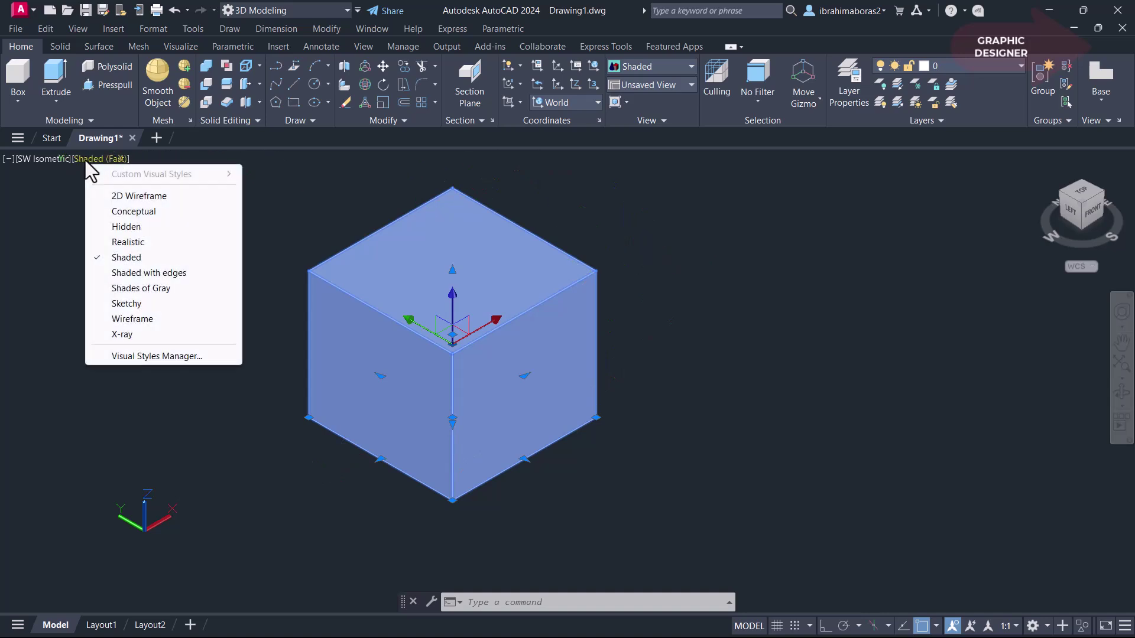
left_click(118, 191)
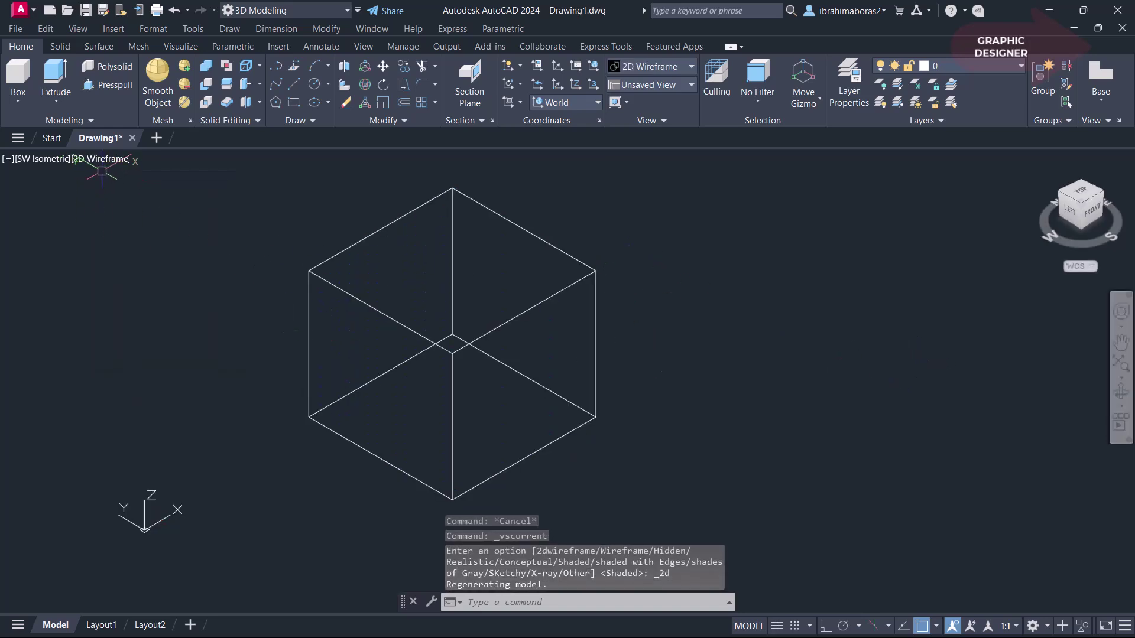
left_click(98, 159)
left_click(142, 257)
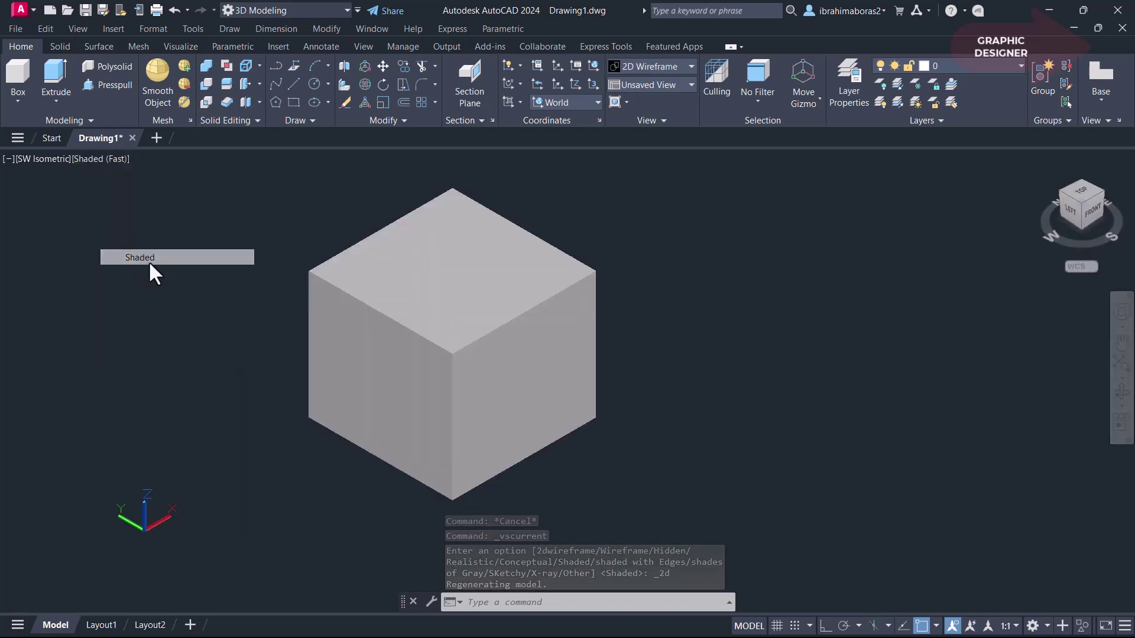
left_click(545, 227)
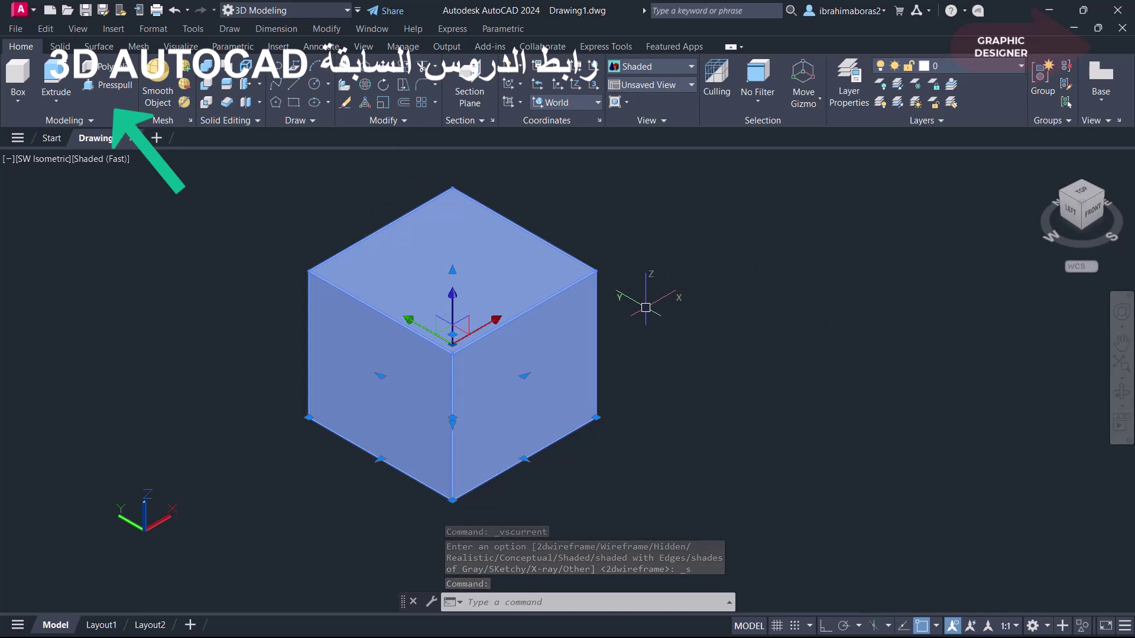
Step: Keep the Move gizmo active and move the cube 4 units along X
middle_click_drag(646, 300, 725, 304)
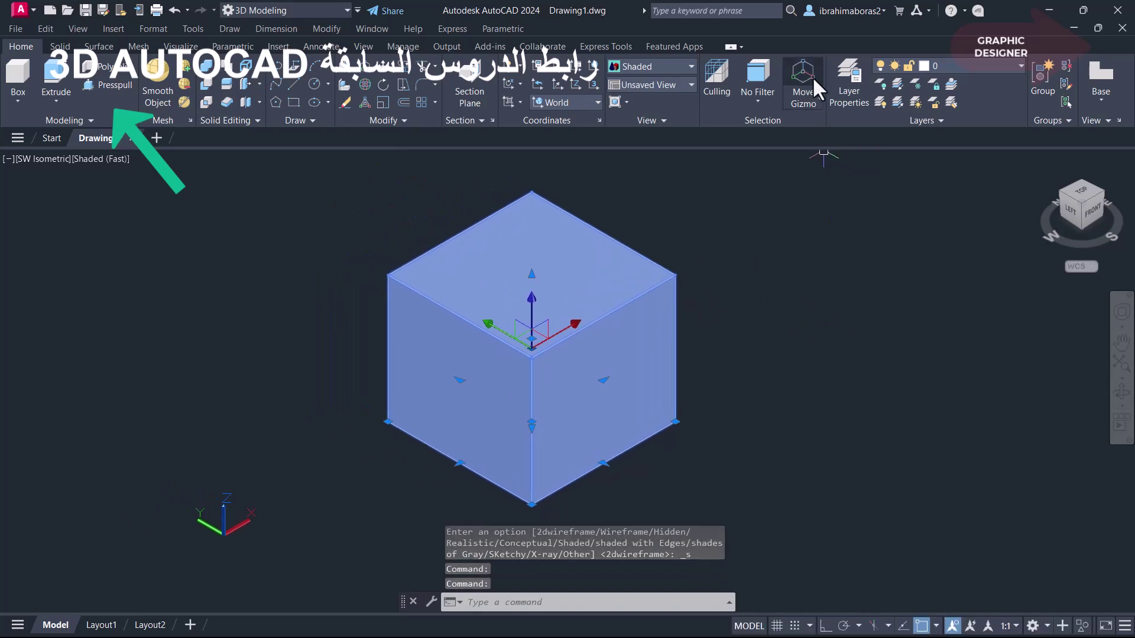
left_click(805, 97)
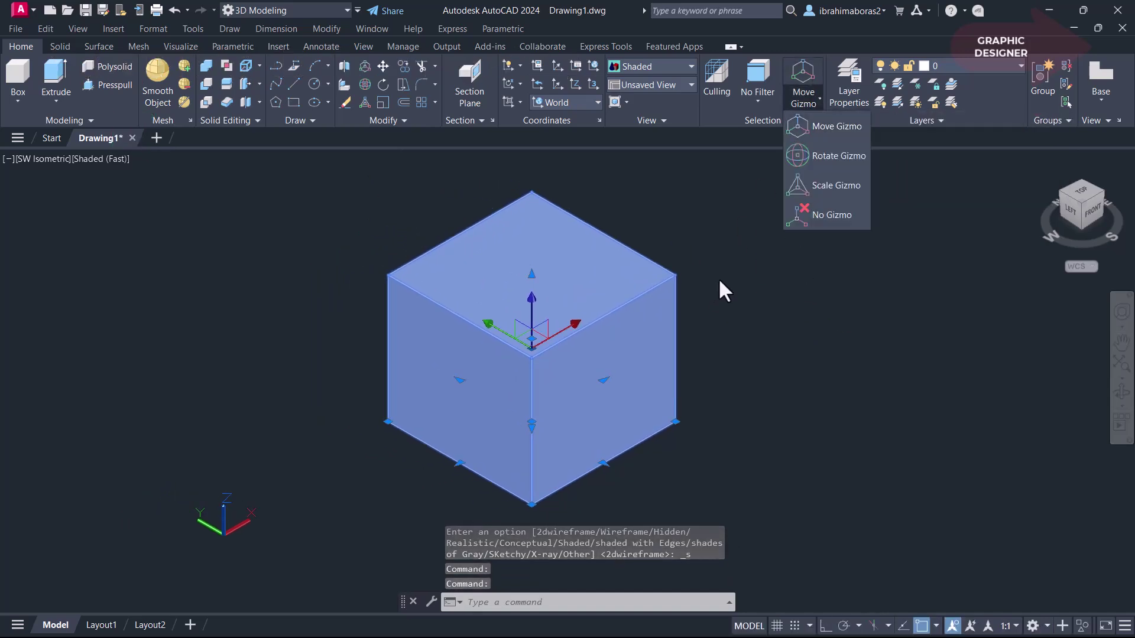
left_click(807, 123)
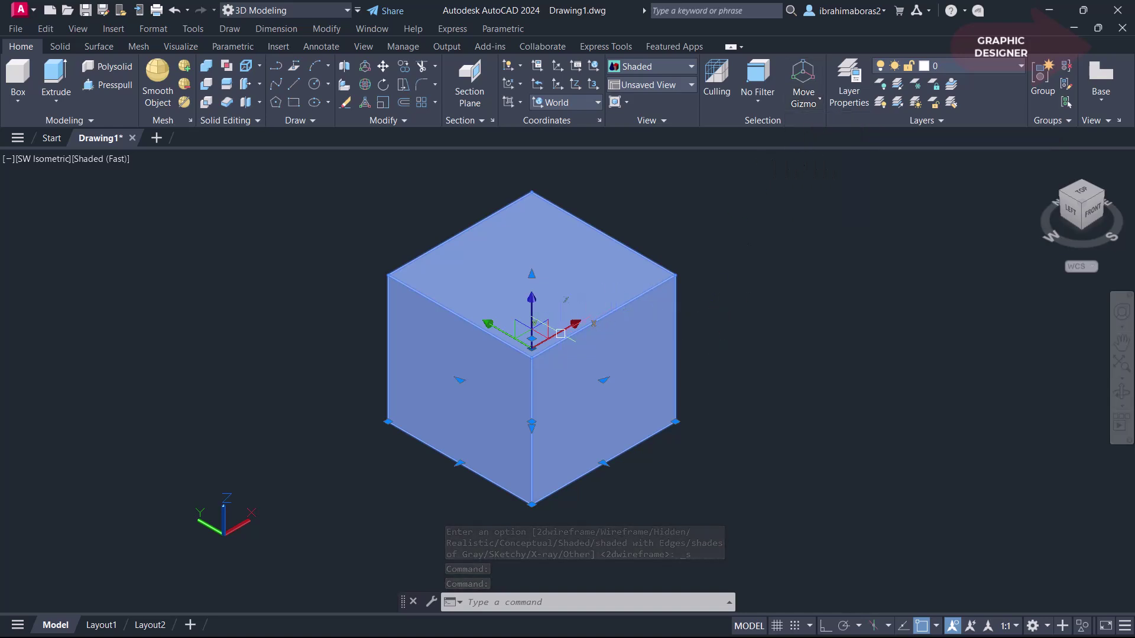
scroll(557, 333, "up", 2)
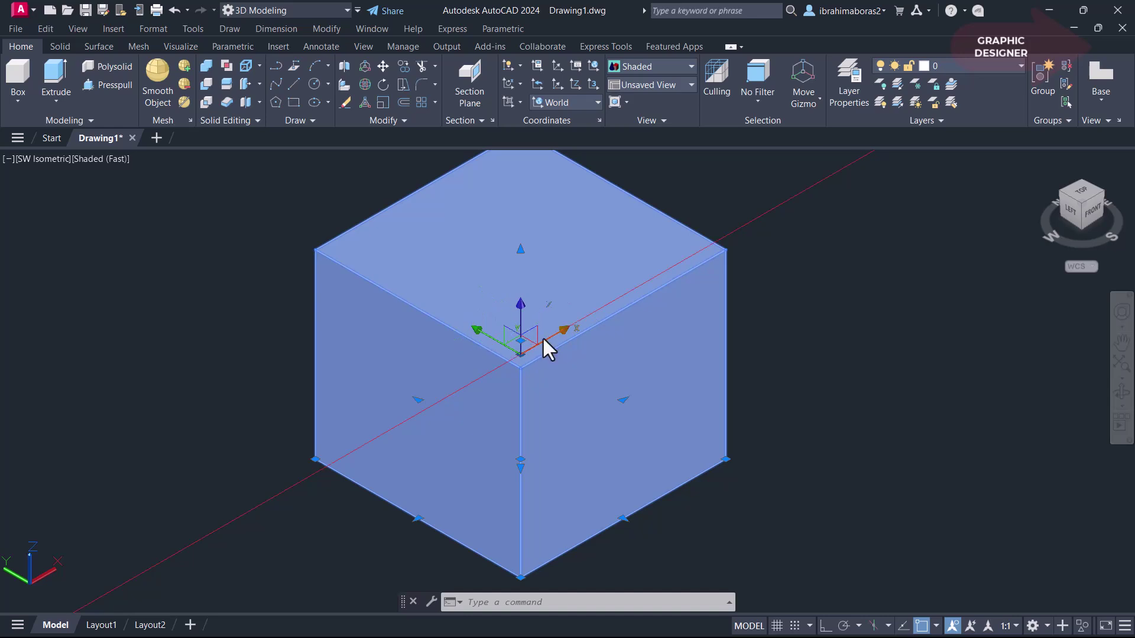
left_click(544, 337)
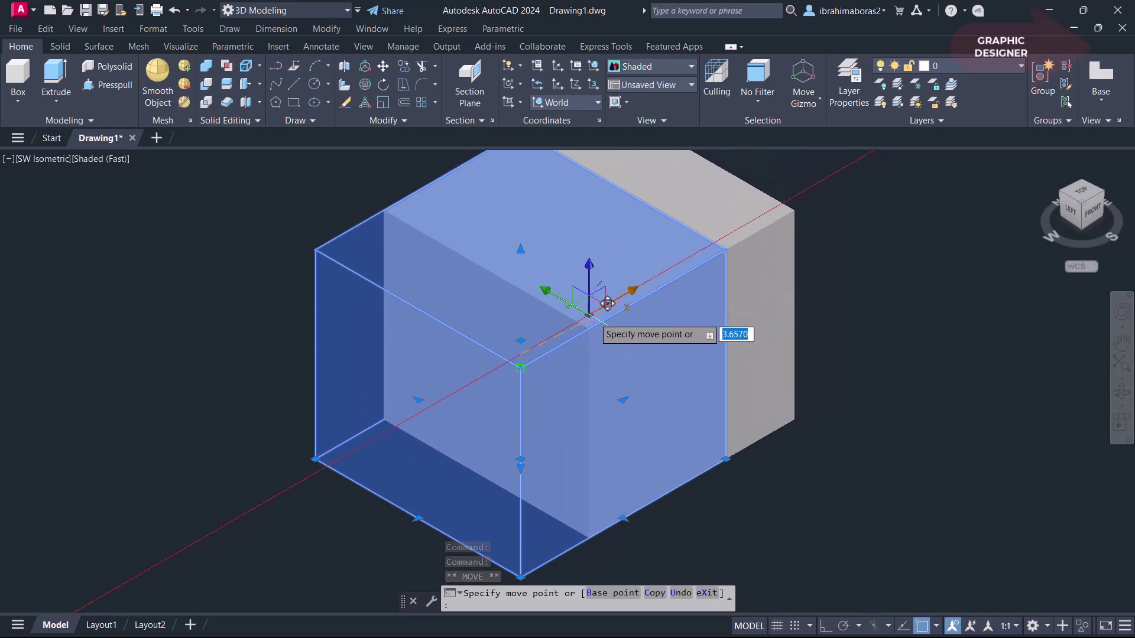
type("4")
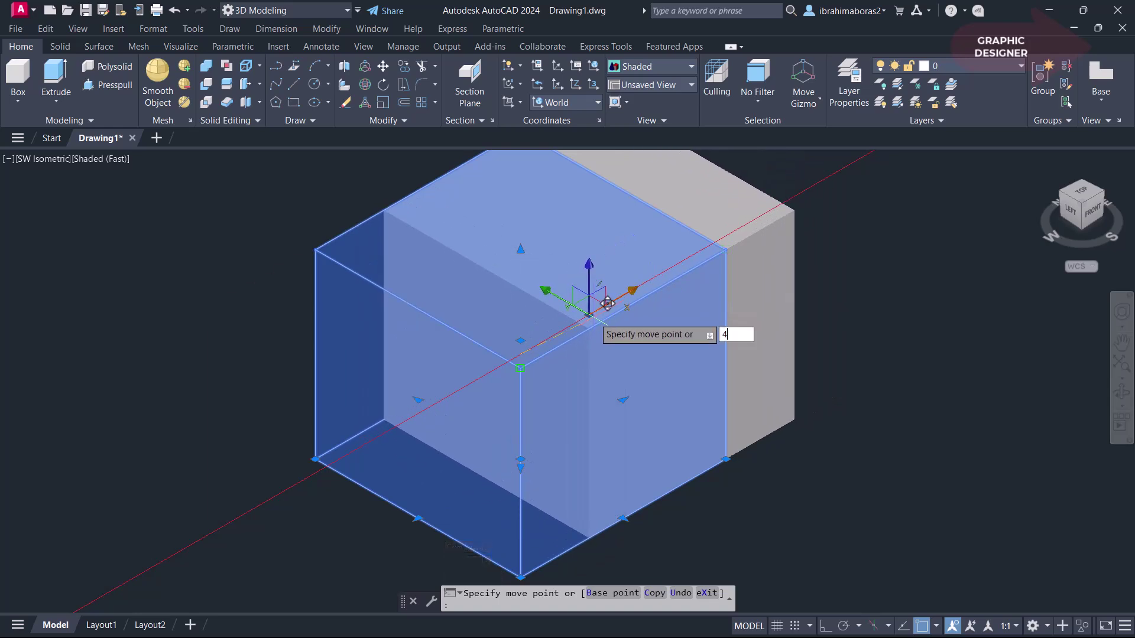
key("Return")
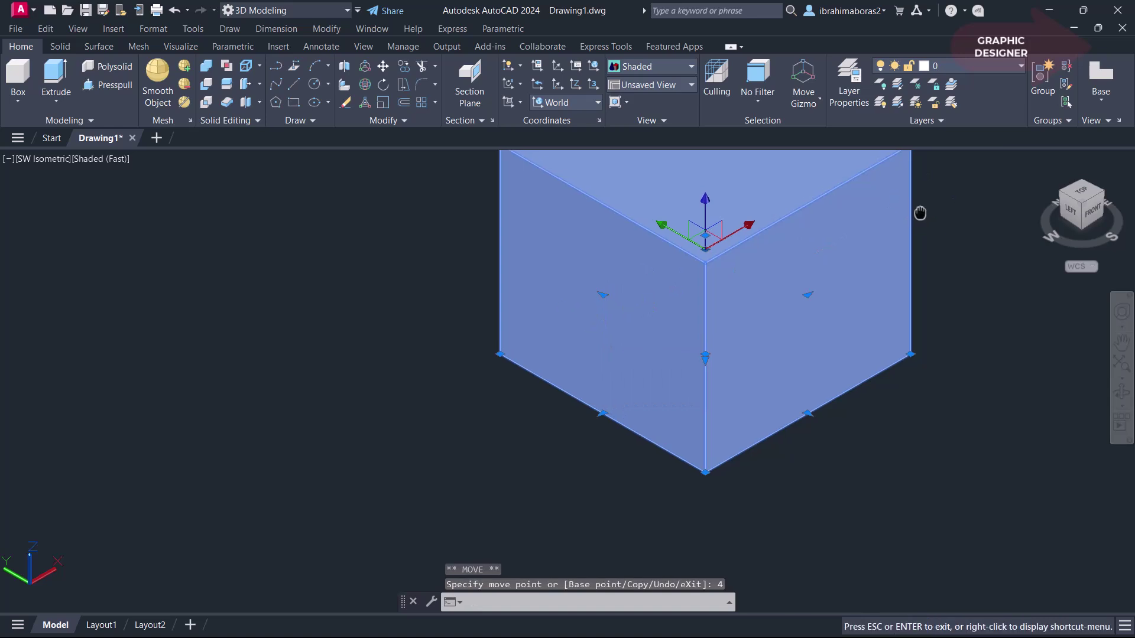
Step: Shift the cube to a new position along the Y axis
middle_click_drag(920, 211, 810, 284)
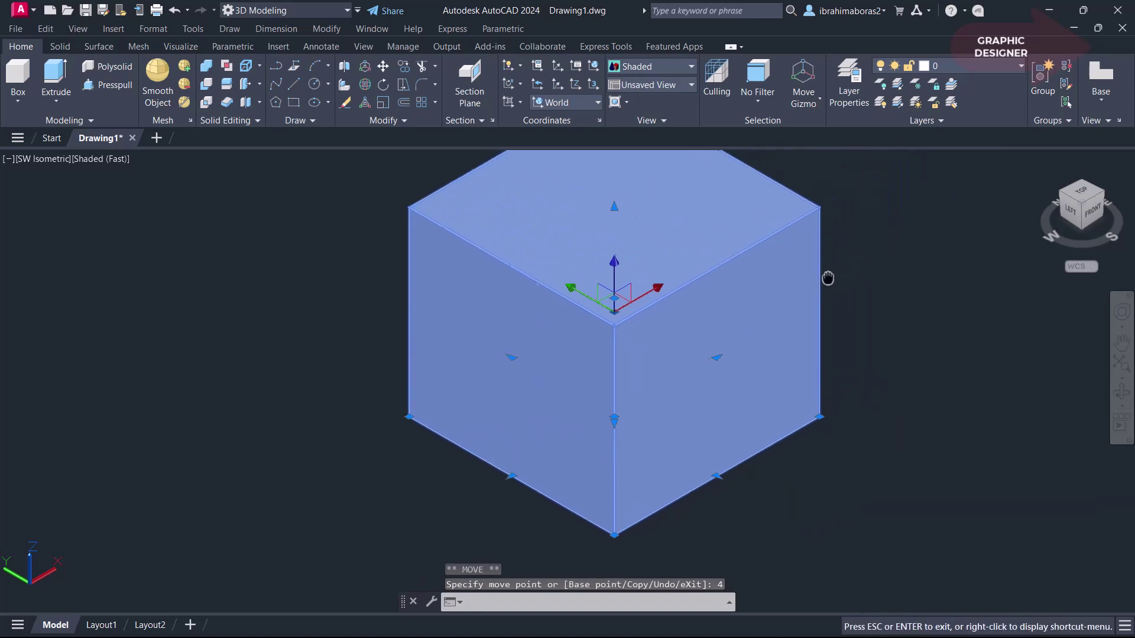
left_click(566, 299)
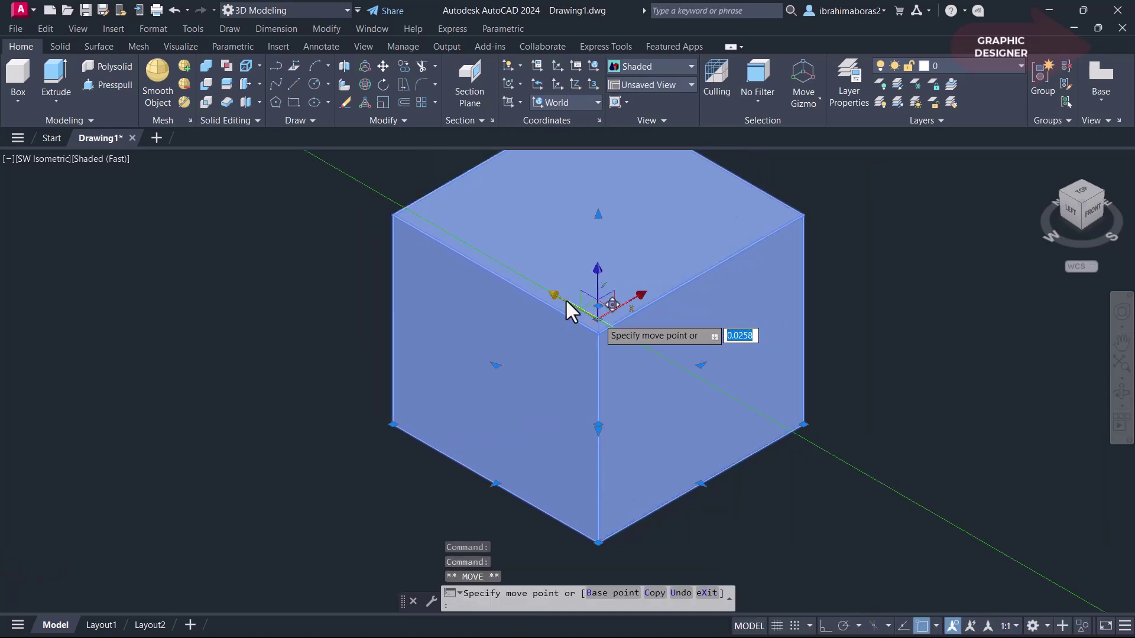
left_click(508, 248)
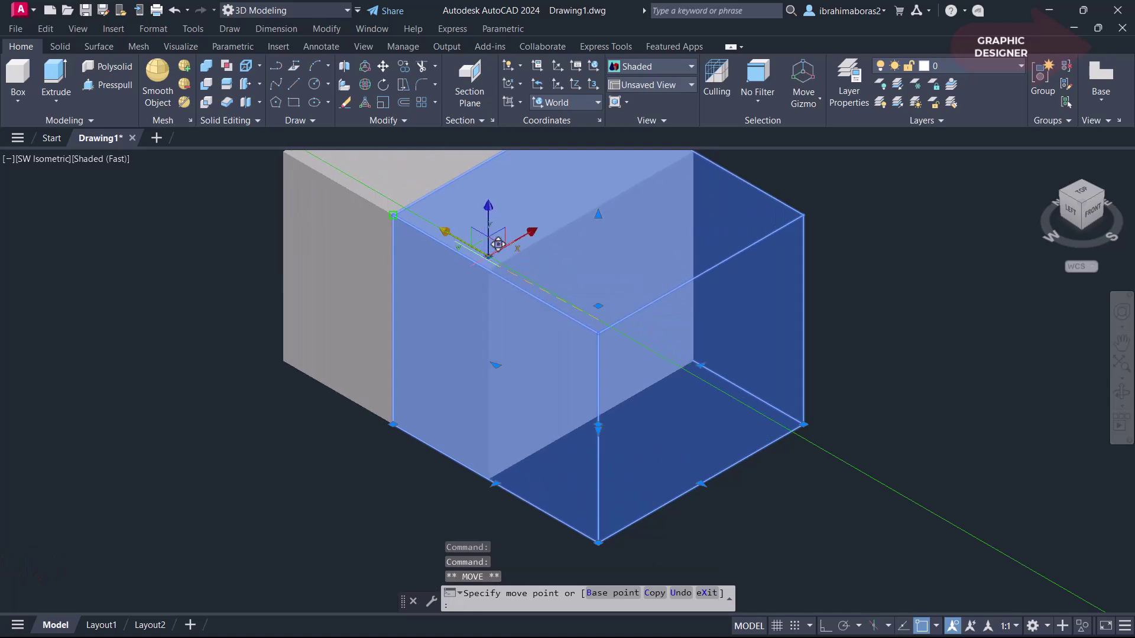
Step: Lower the cube along the Z axis and finish the move
left_click(497, 223)
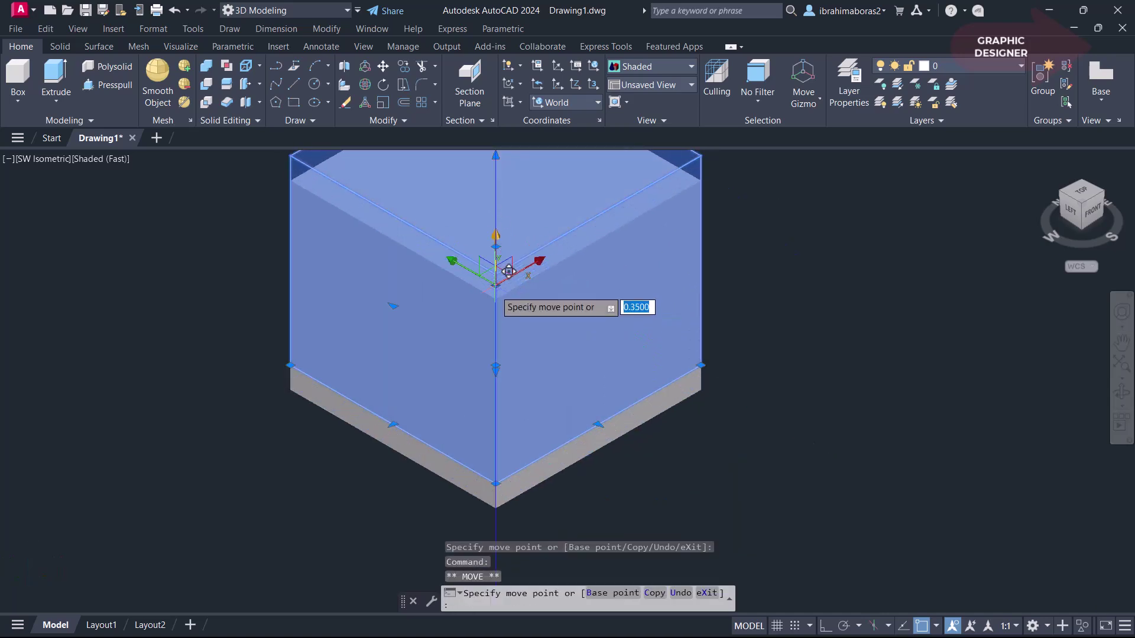
left_click(565, 397)
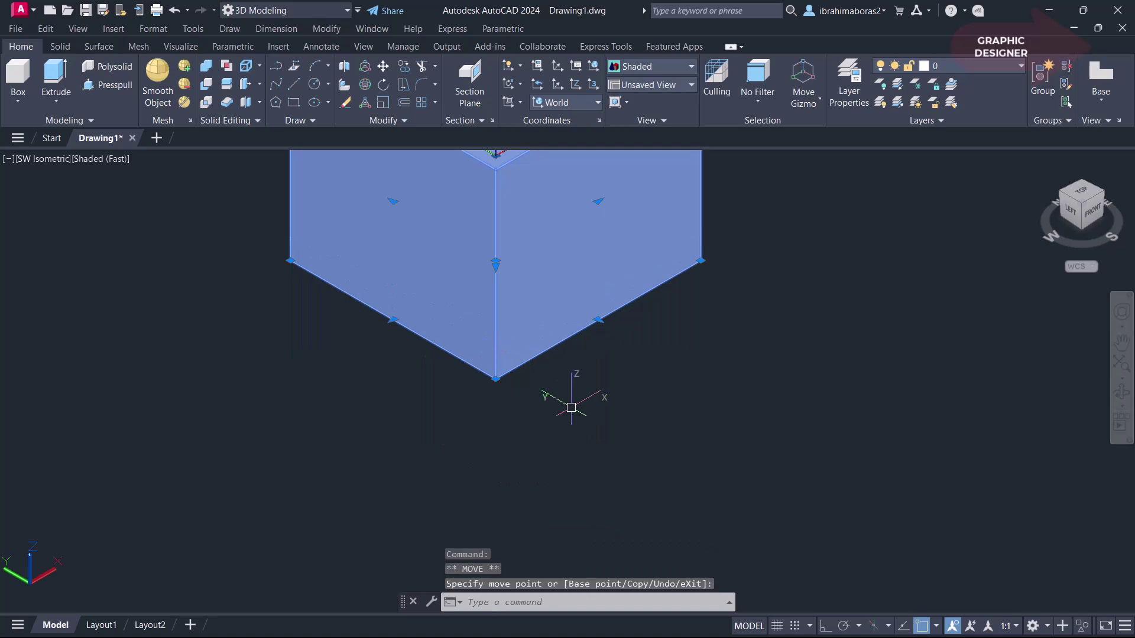
middle_click_drag(597, 322, 595, 393)
left_click(595, 393)
scroll(595, 309, "down", 2)
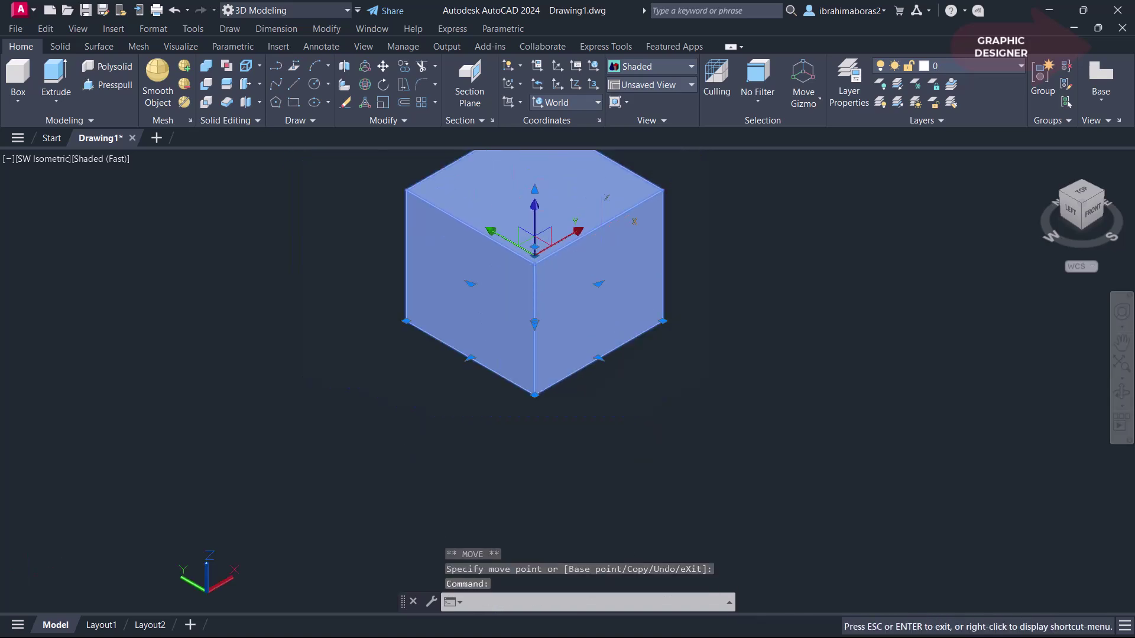
scroll(594, 310, "down", 1)
scroll(594, 309, "up", 4)
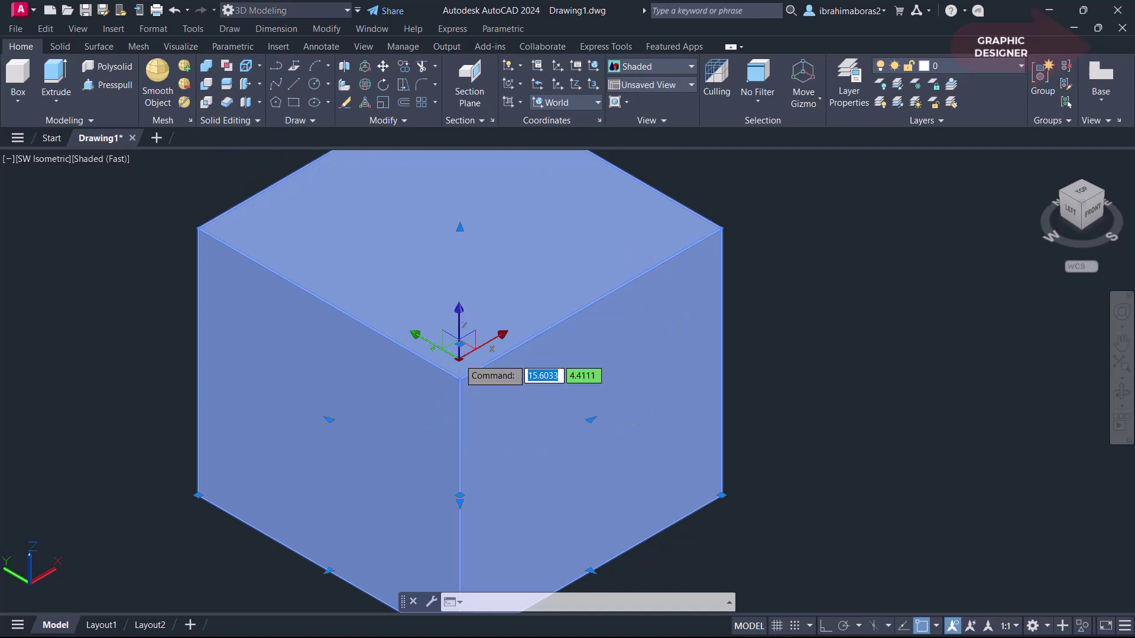
Step: Use Relocate Gizmo to place the move gizmo on the cube's top-left corner
right_click(459, 359)
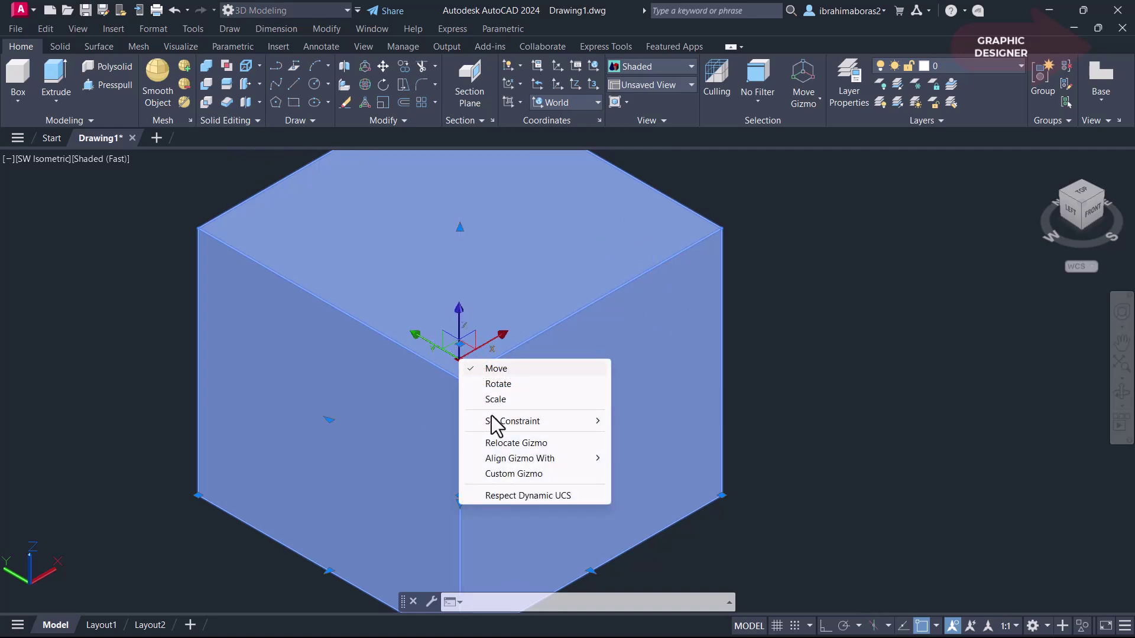
left_click(510, 444)
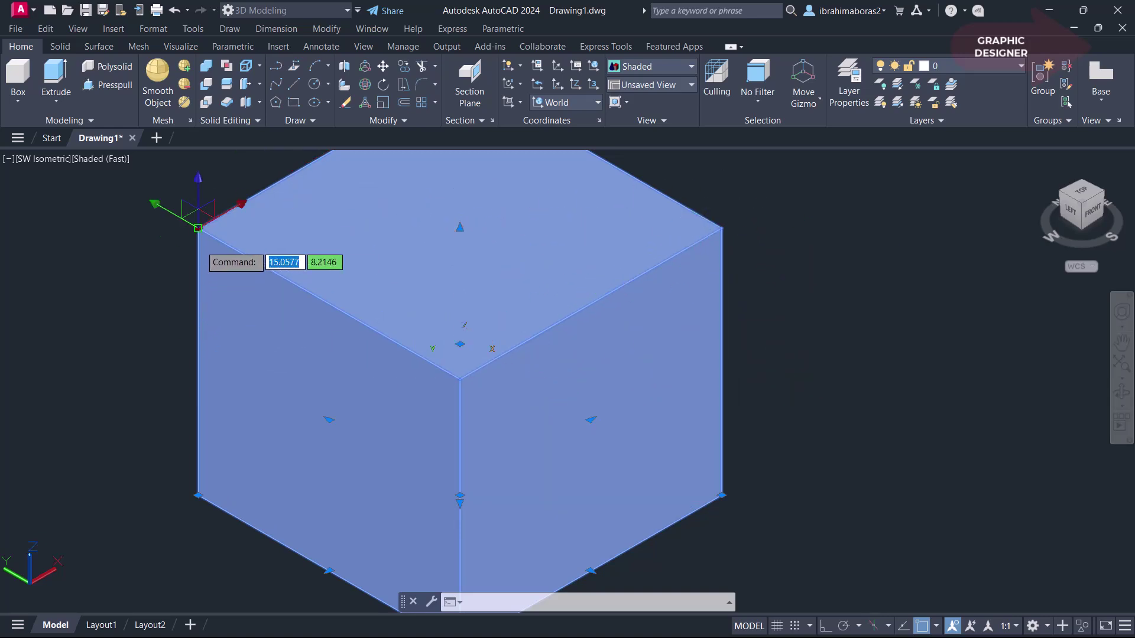
left_click(199, 228)
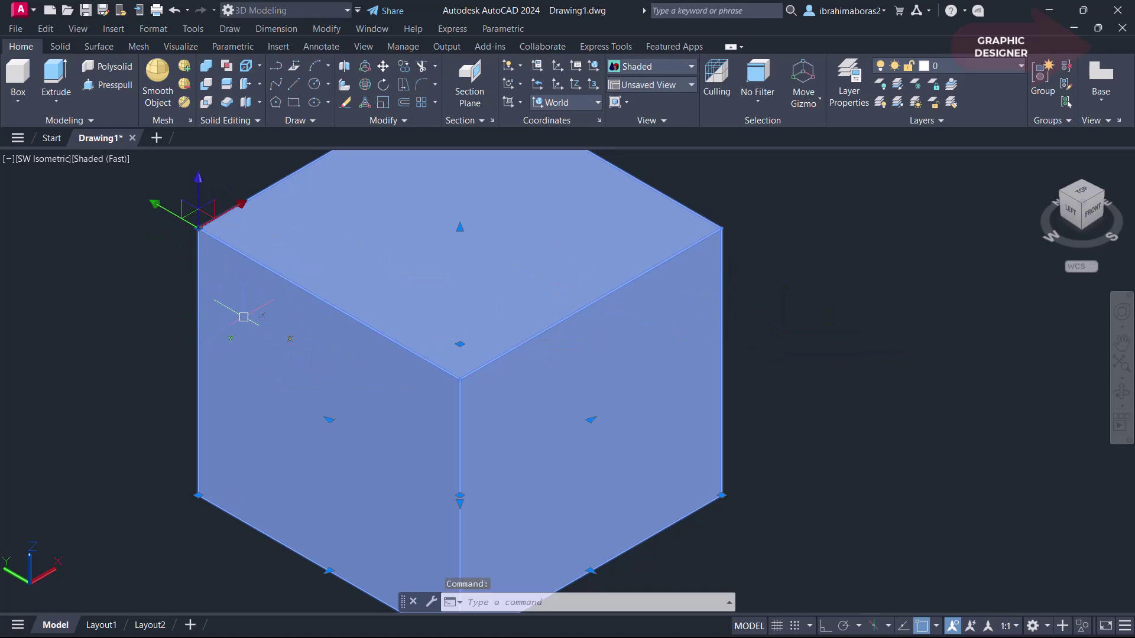
middle_click_drag(284, 366, 444, 463)
scroll(408, 322, "up", 3)
scroll(405, 319, "up", 2)
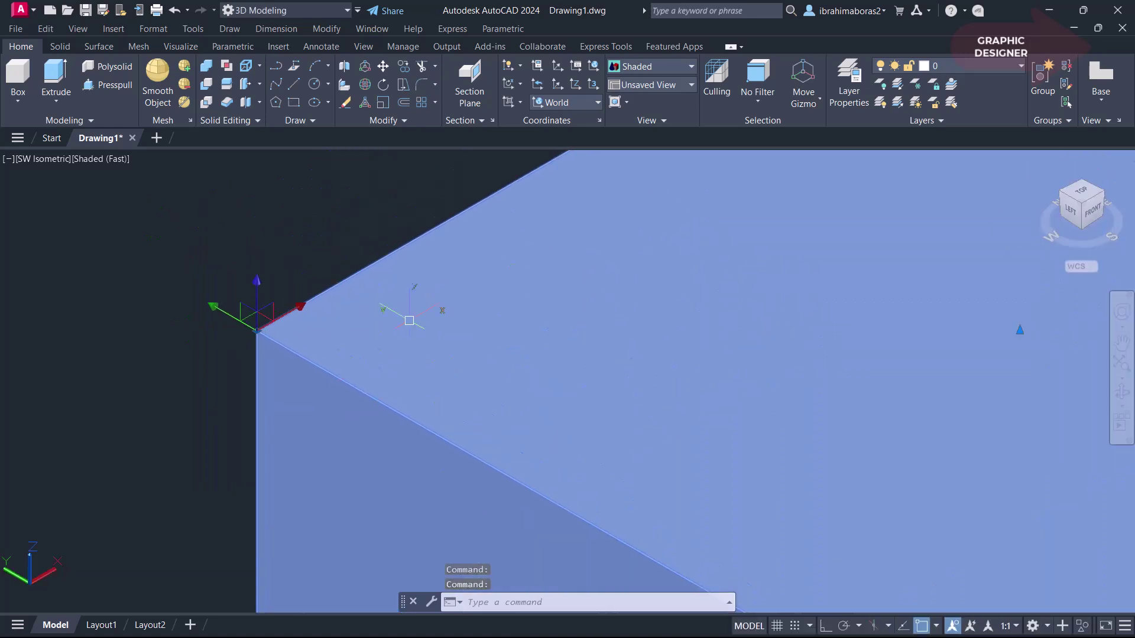
scroll(448, 361, "down", 7)
middle_click_drag(449, 369, 395, 372)
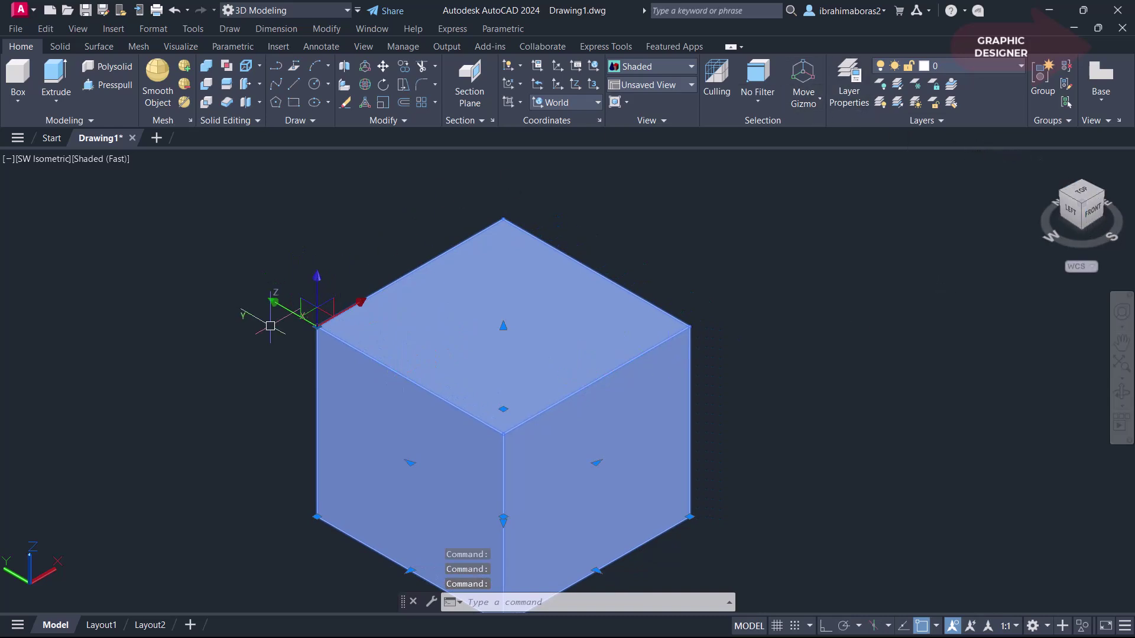
Step: Switch to the Rotate gizmo and rotate the cube 45° about the Y axis
left_click(818, 97)
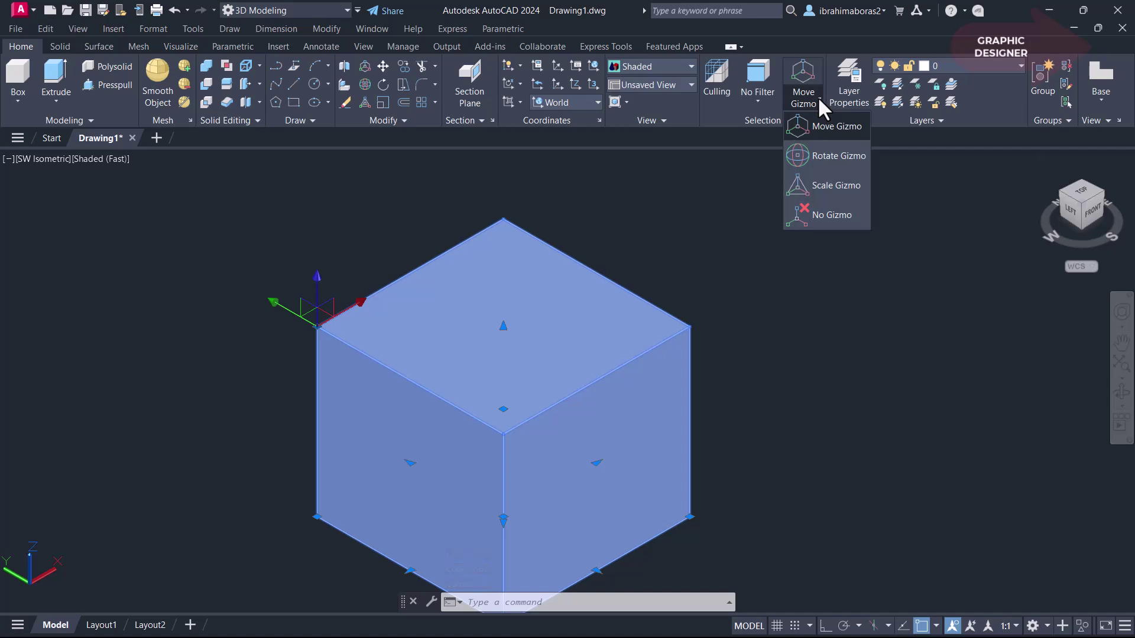
left_click(850, 160)
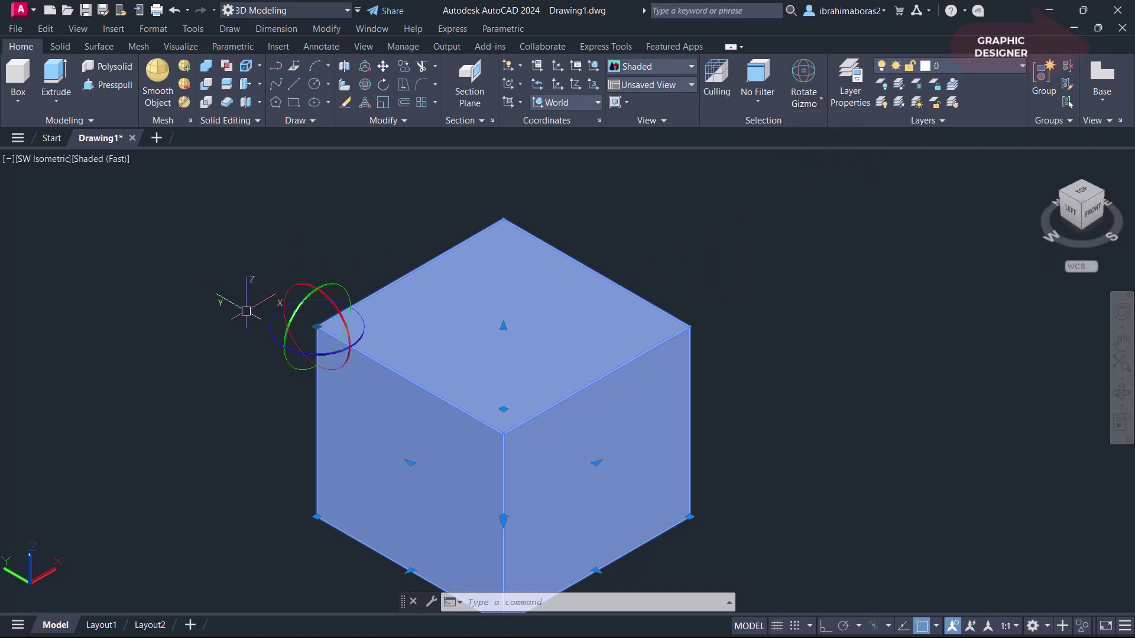
scroll(252, 319, "up", 3)
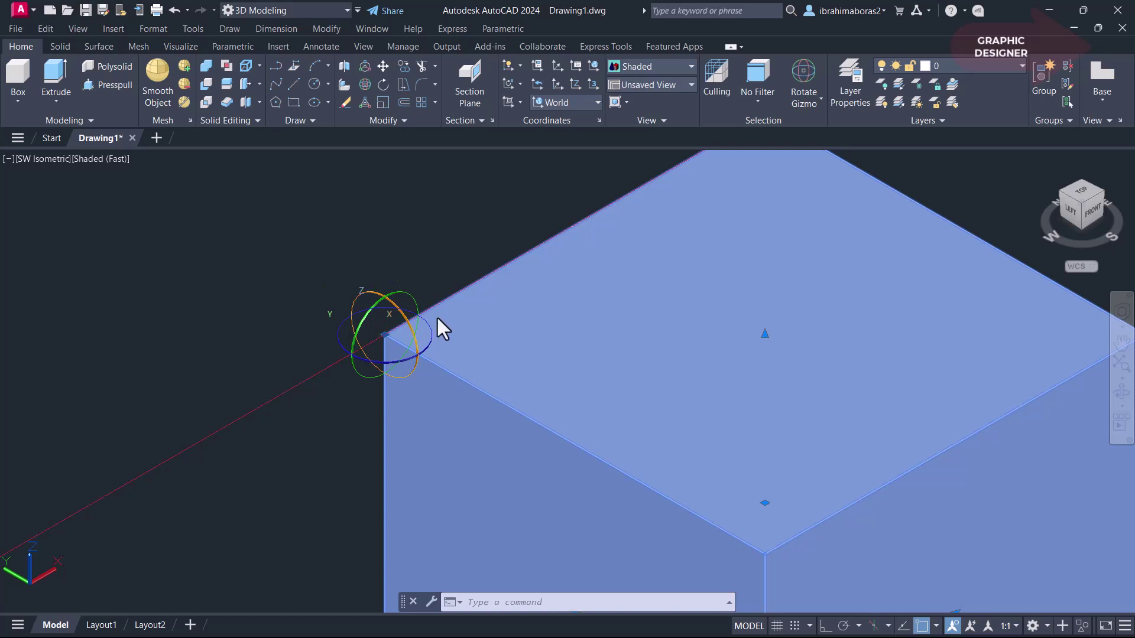
key("Escape")
left_click(394, 303)
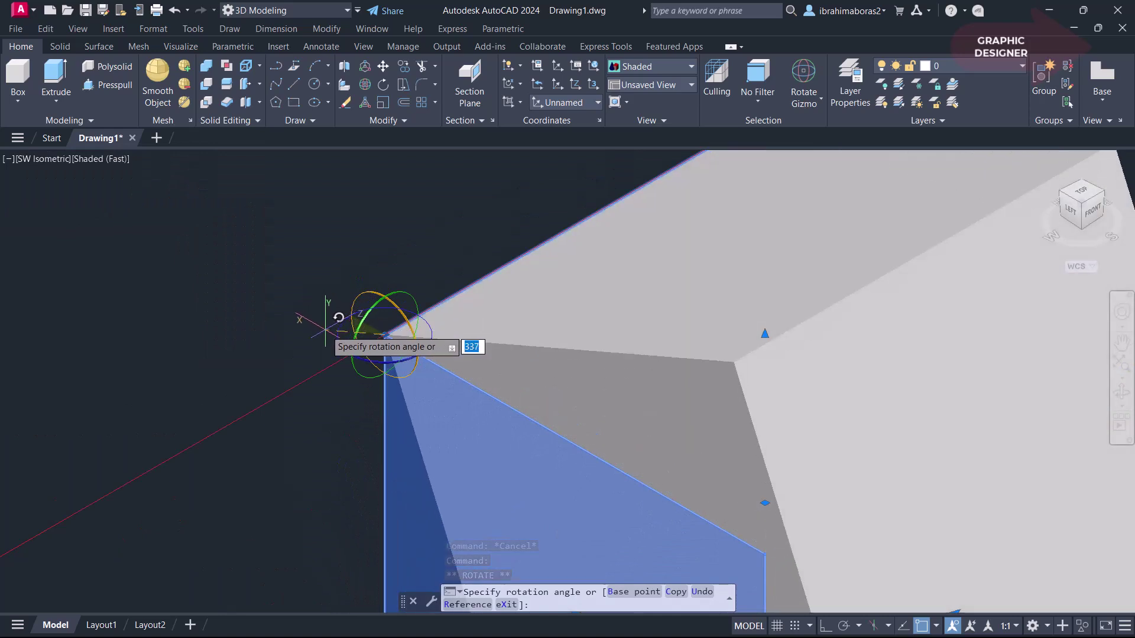
type("45")
key("Return")
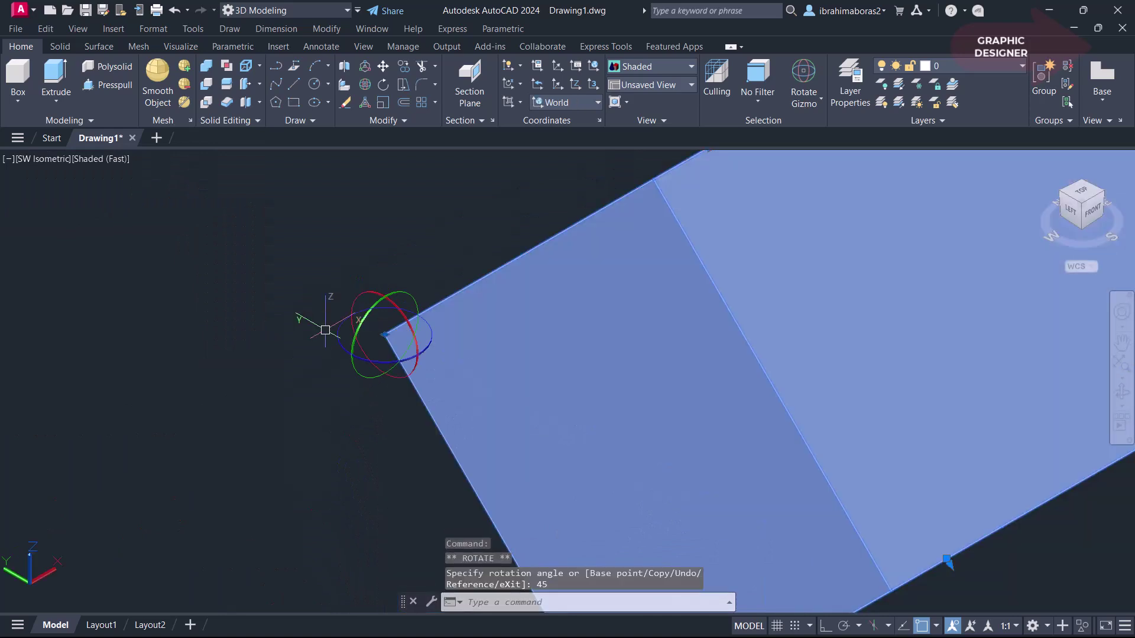
Step: Rotate the box a further 90° about another gizmo axis
left_click(362, 320)
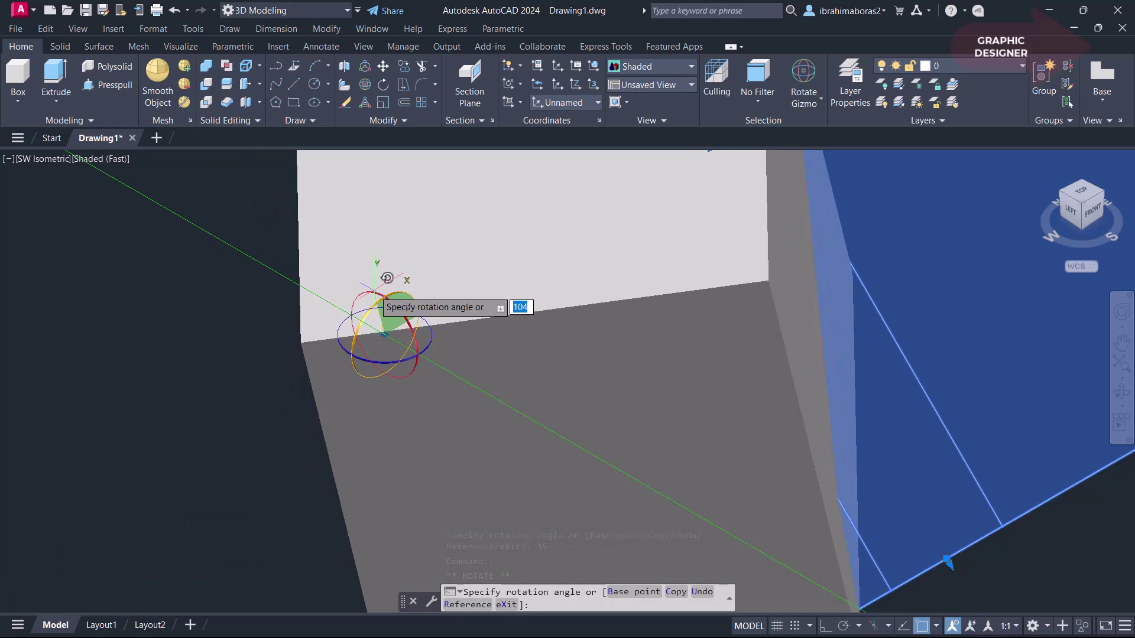
type("0")
key("Return")
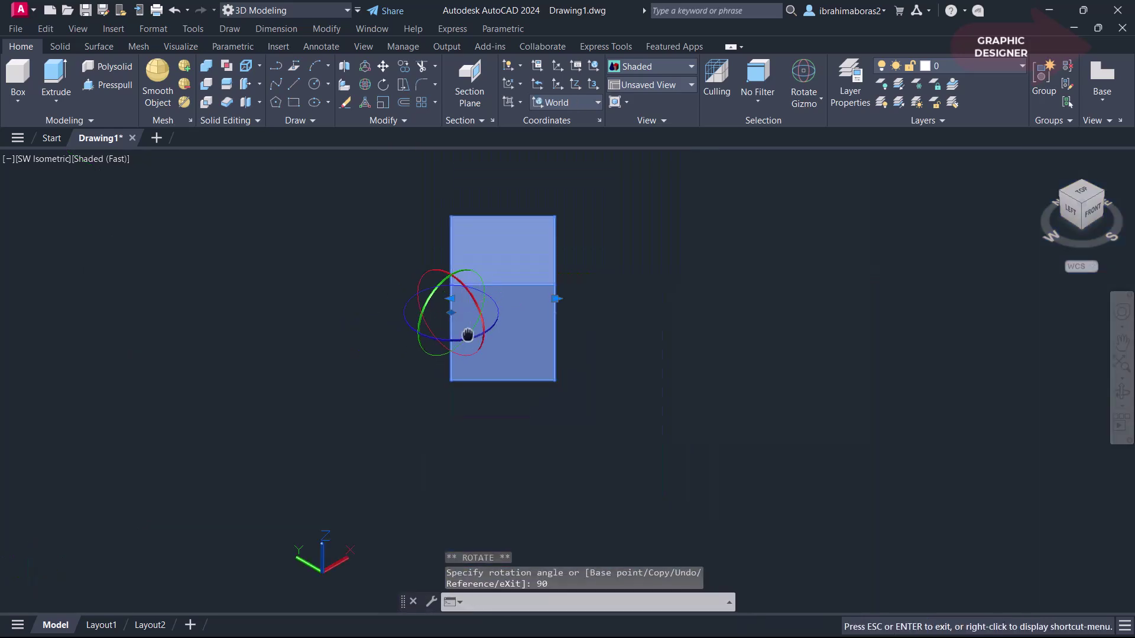
scroll(504, 294, "up", 3)
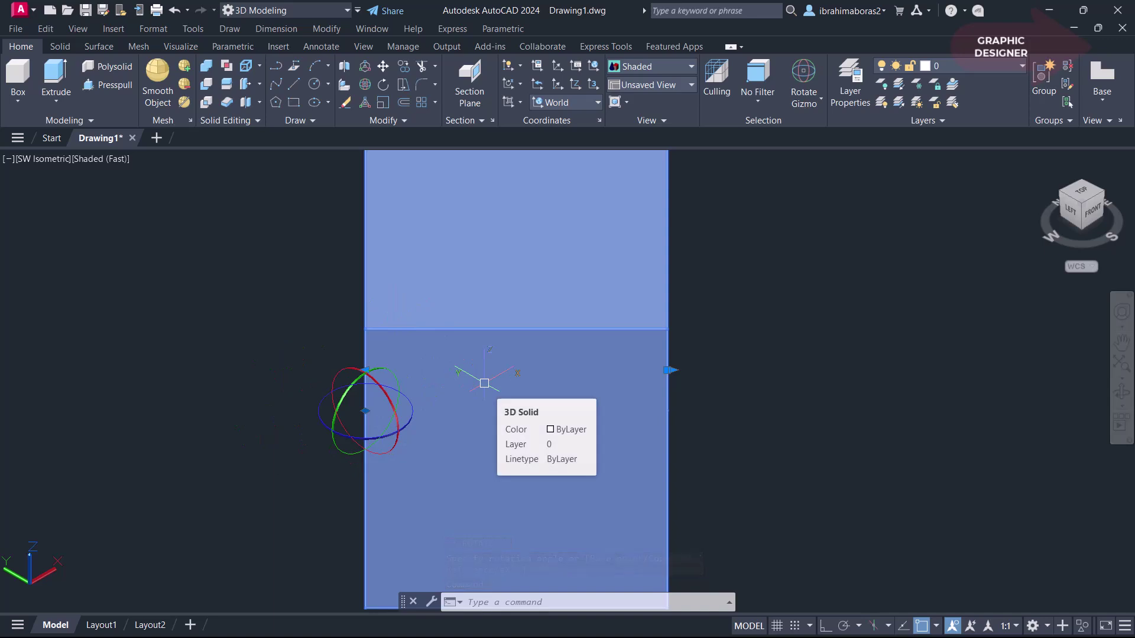
Step: Undo three times with U to restore the cube's orientation, then recentre the view
type("u")
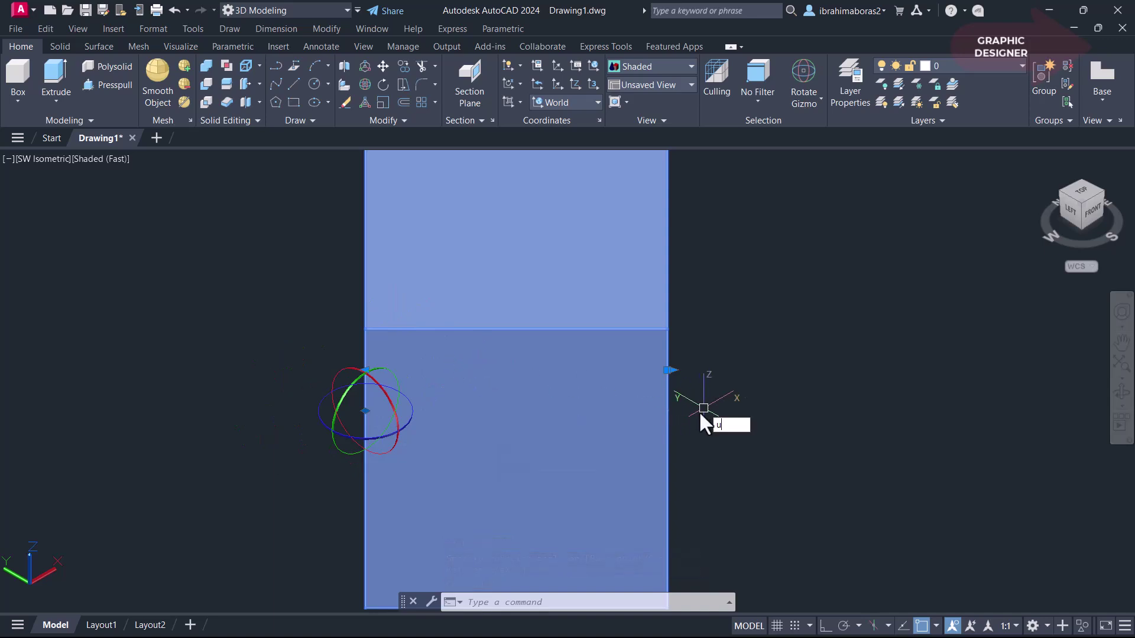
key("Return")
type("u")
key("Return")
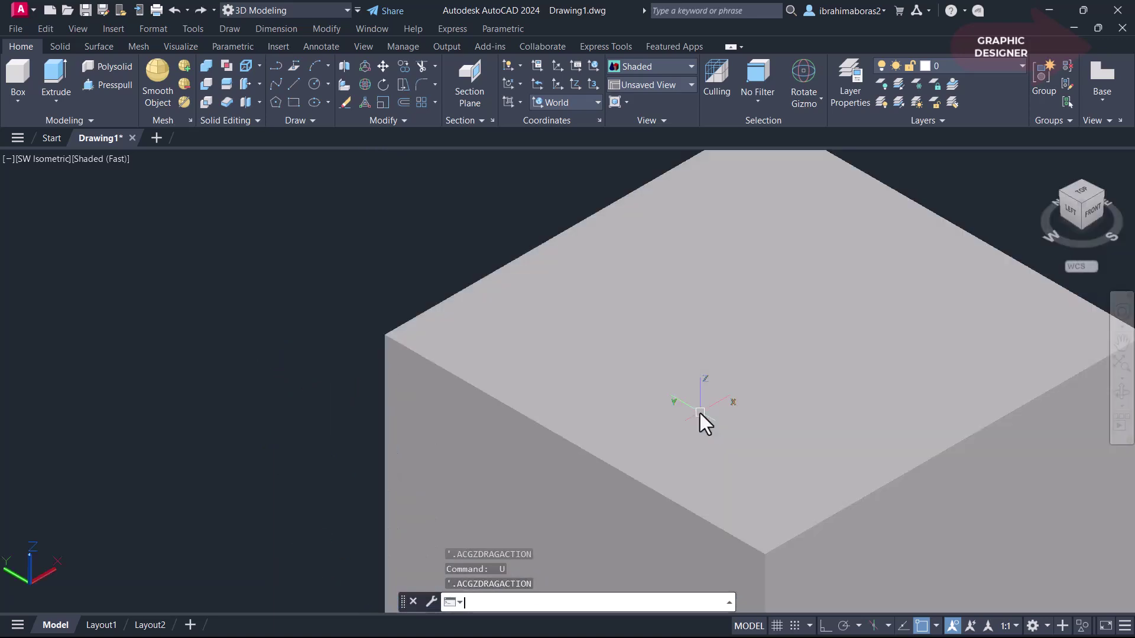
type("u")
key("Return")
middle_click_drag(700, 412, 486, 353)
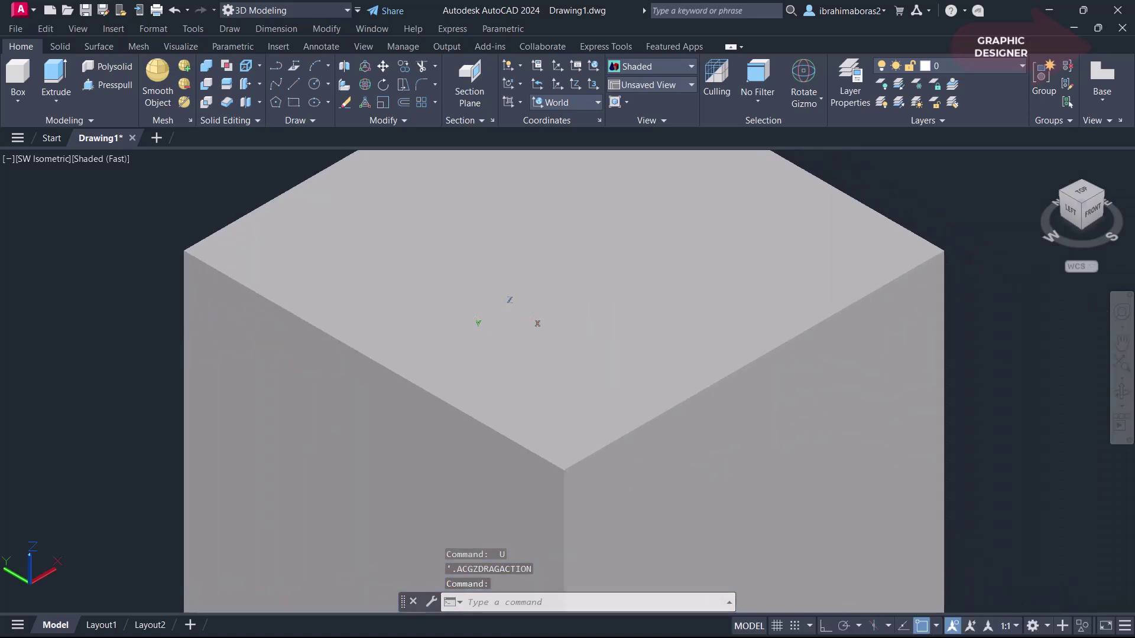
scroll(532, 379, "down", 2)
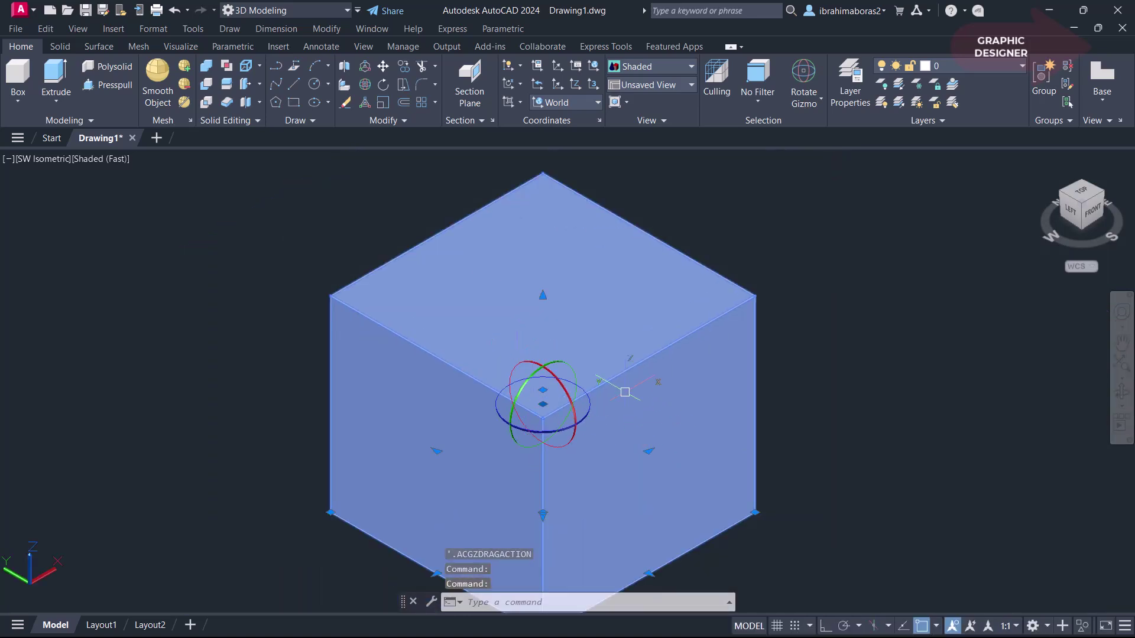
scroll(558, 417, "up", 3)
scroll(585, 416, "down", 2)
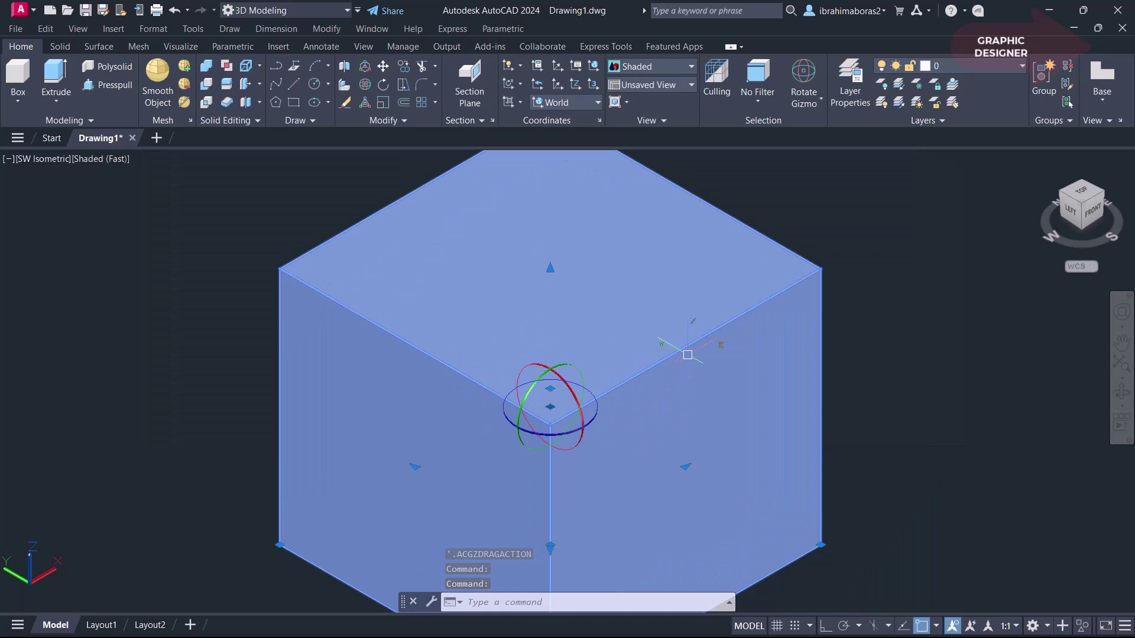
Step: Switch the cube's gizmo to the Scale gizmo, cancelling an accidental scale
left_click(822, 97)
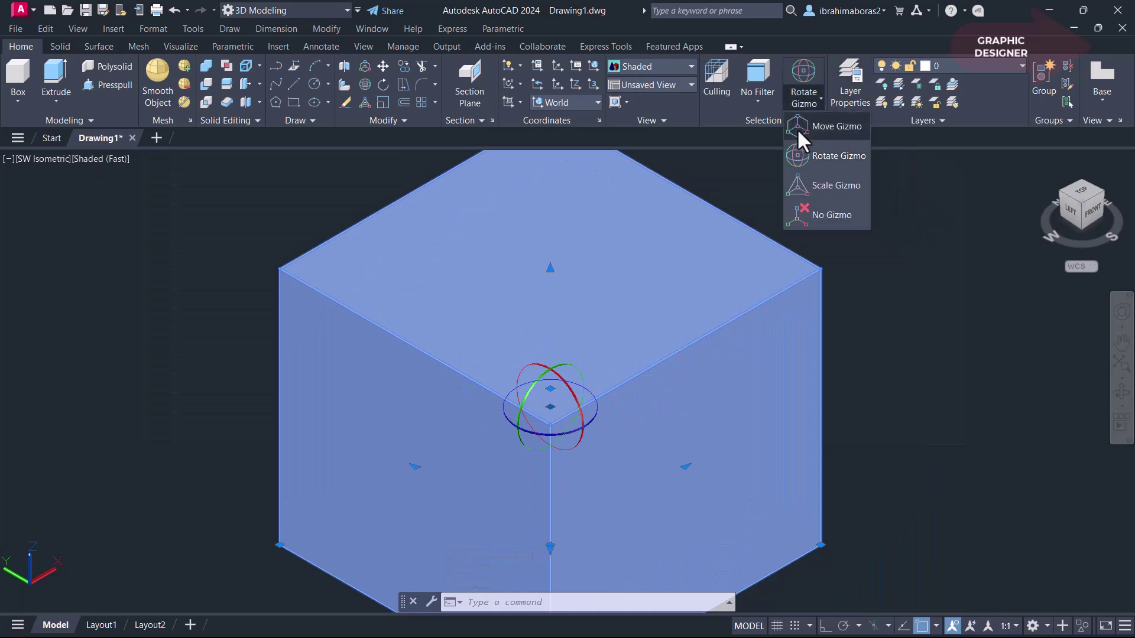
left_click(839, 188)
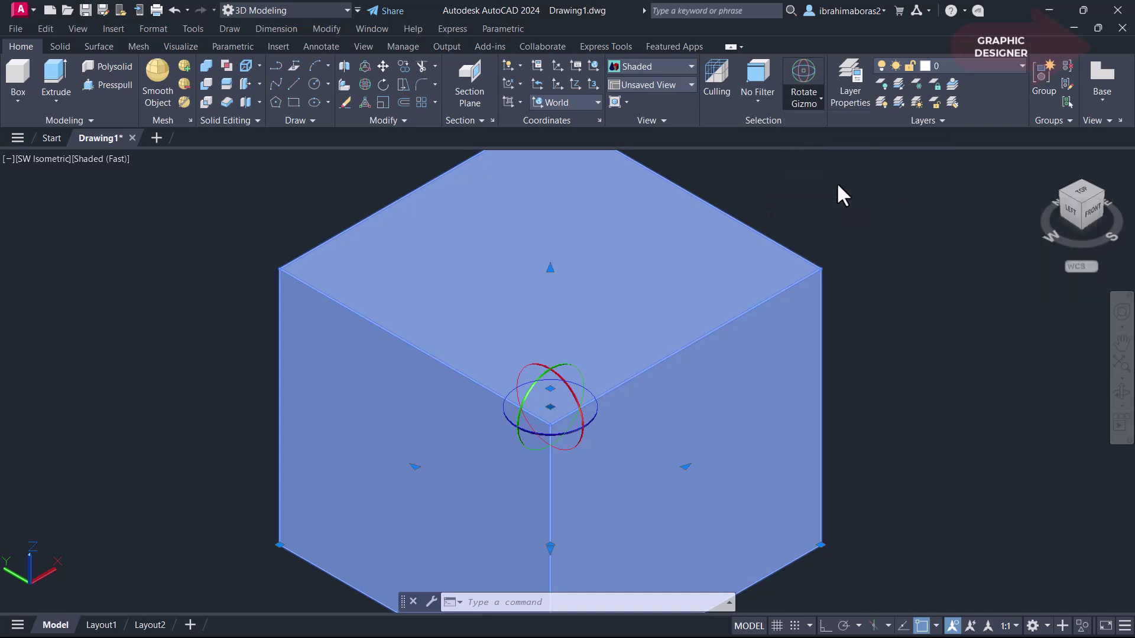
scroll(436, 394, "down", 4)
left_click(436, 394)
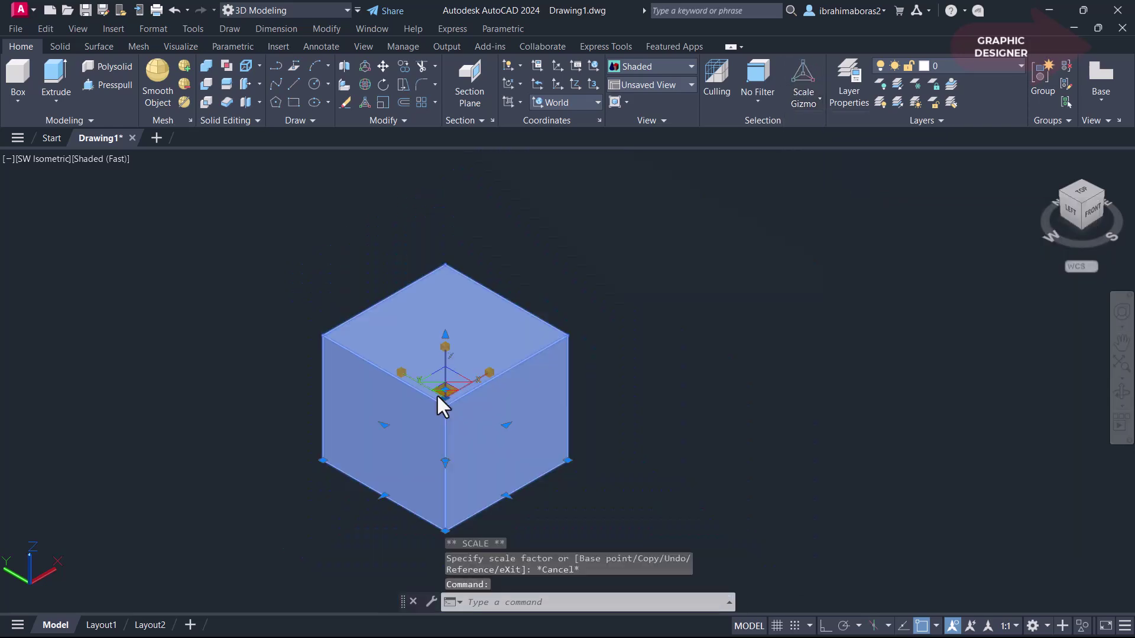
key("Escape")
scroll(455, 381, "up", 5)
scroll(520, 449, "up", 1)
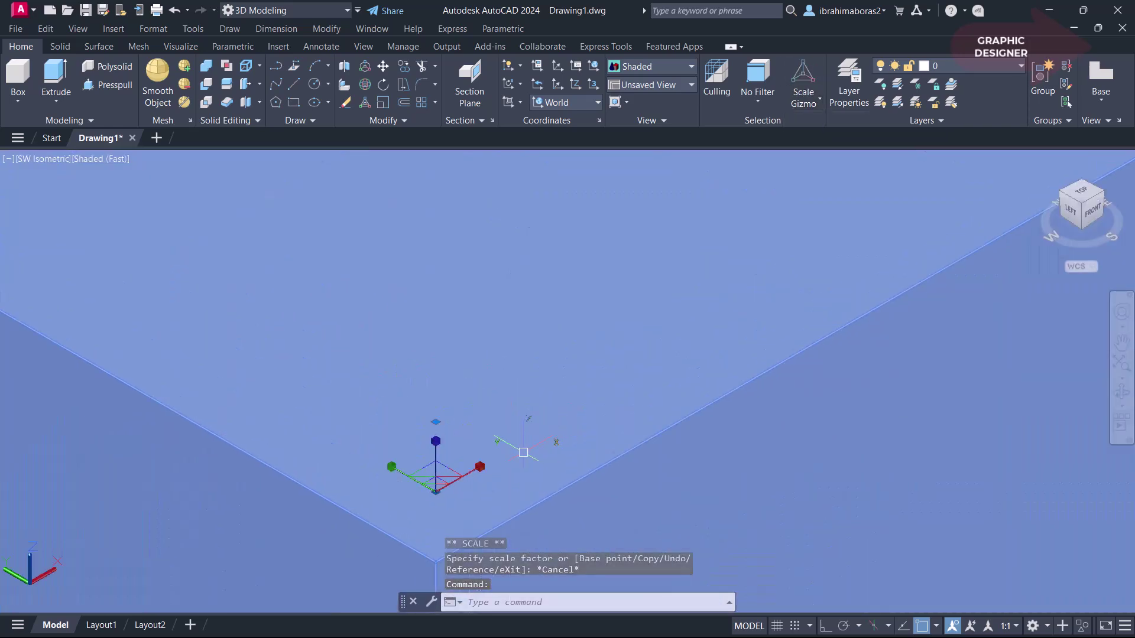
scroll(446, 442, "down", 2)
scroll(454, 450, "down", 3)
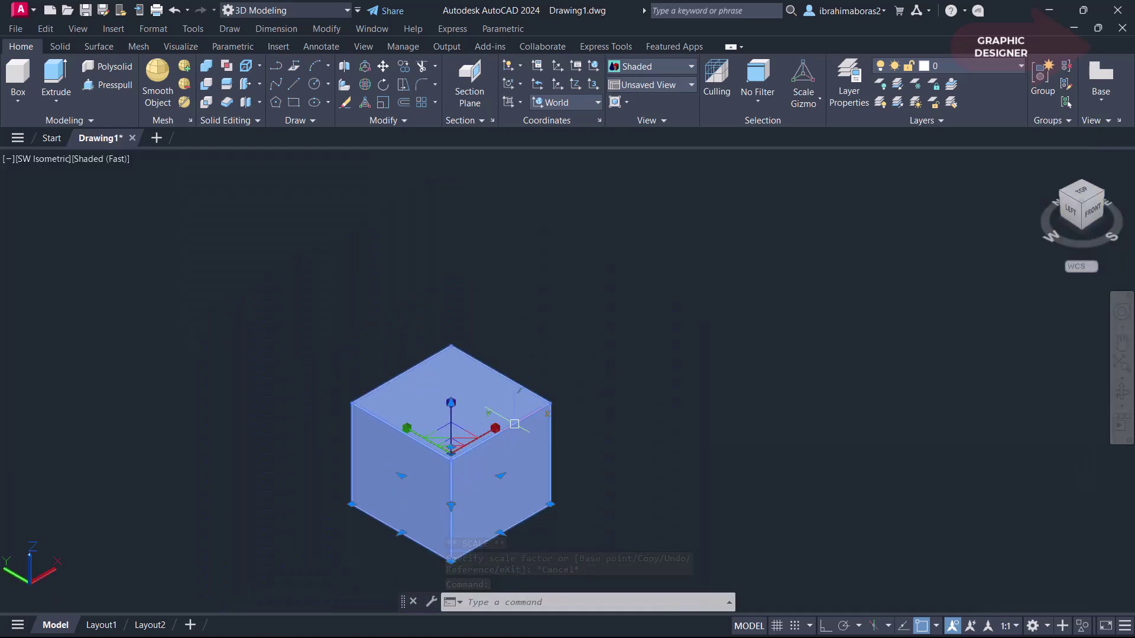
Step: Scale the cube uniformly by a factor of 2
left_click(497, 437)
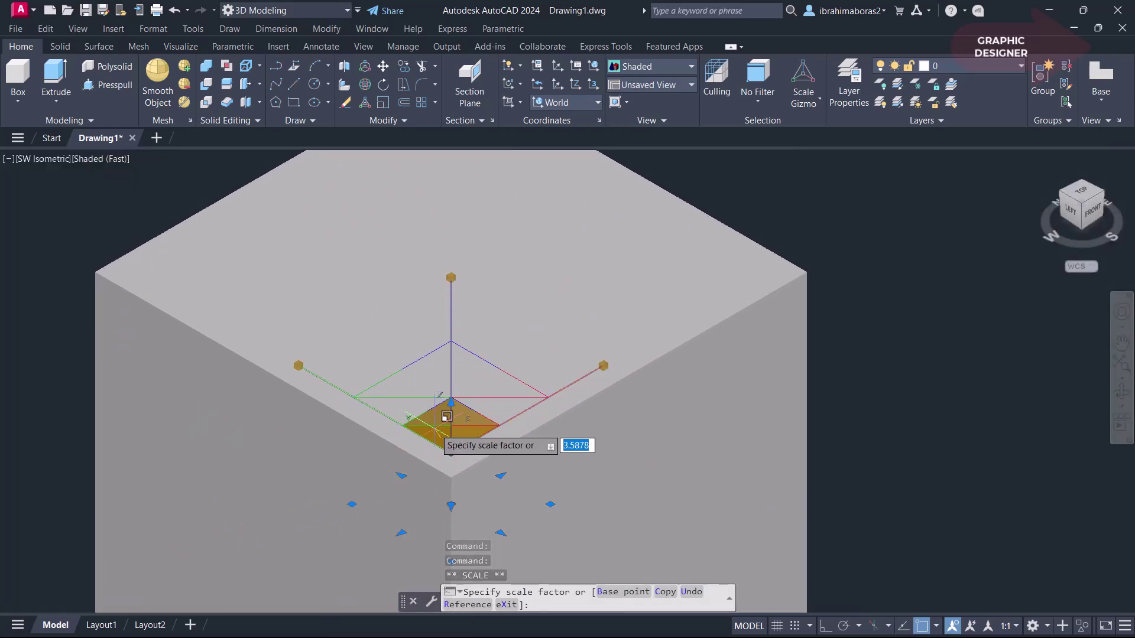
type("2")
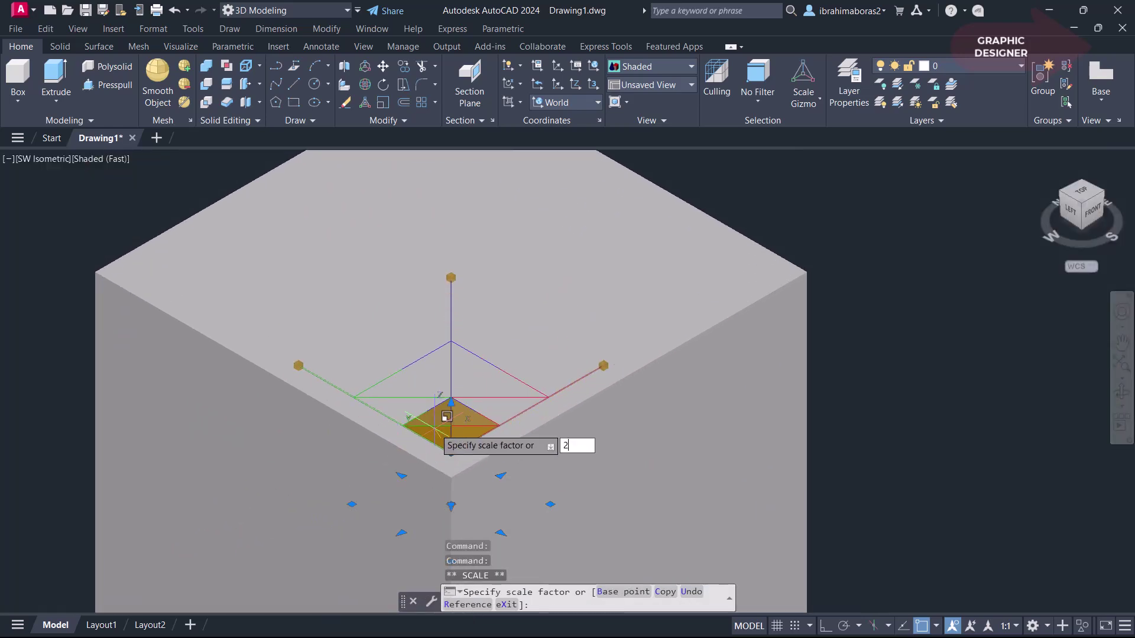
key("Return")
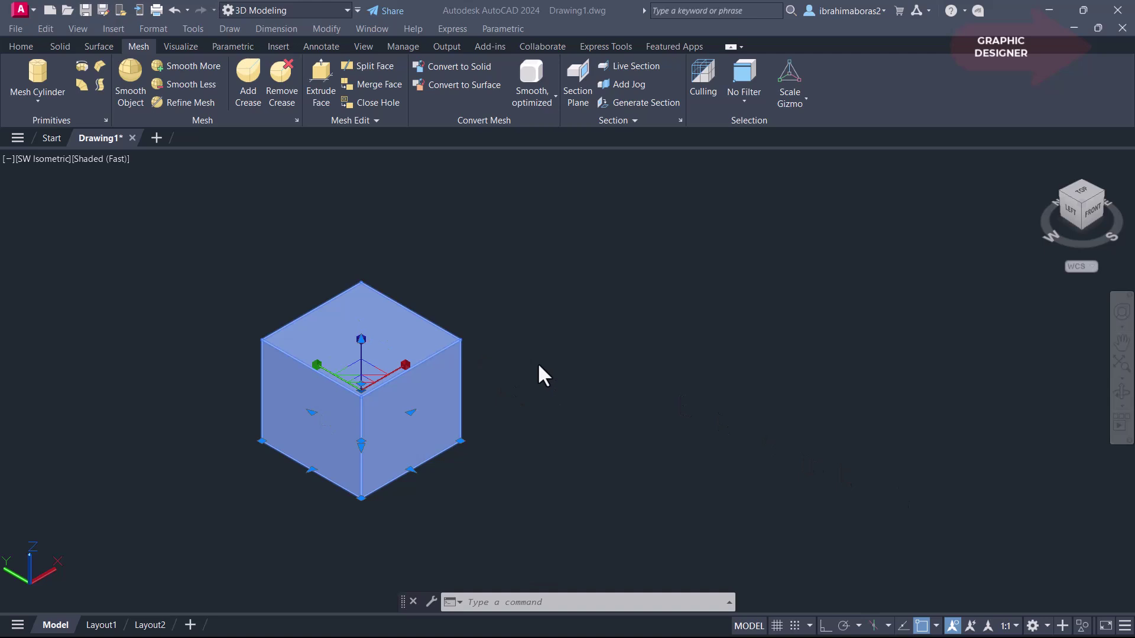
Step: Create a mesh cylinder right of the cube, setting base centre, radius and height, then select it
left_click(64, 100)
left_click(718, 387)
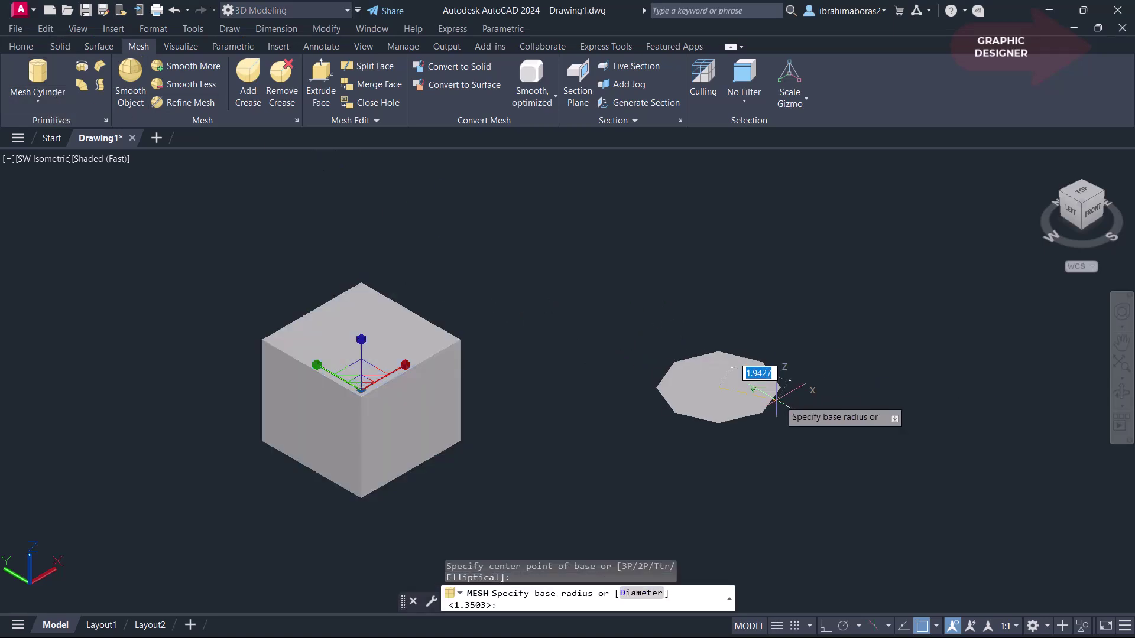
left_click(776, 401)
middle_click_drag(792, 331, 792, 380)
left_click(810, 253)
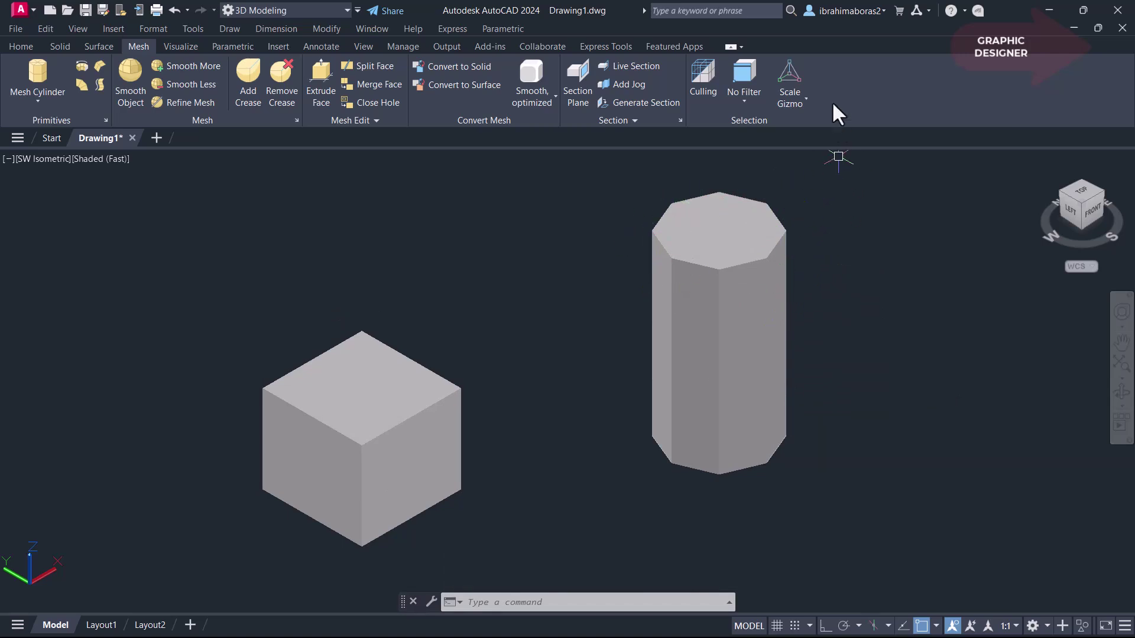
left_click(768, 269)
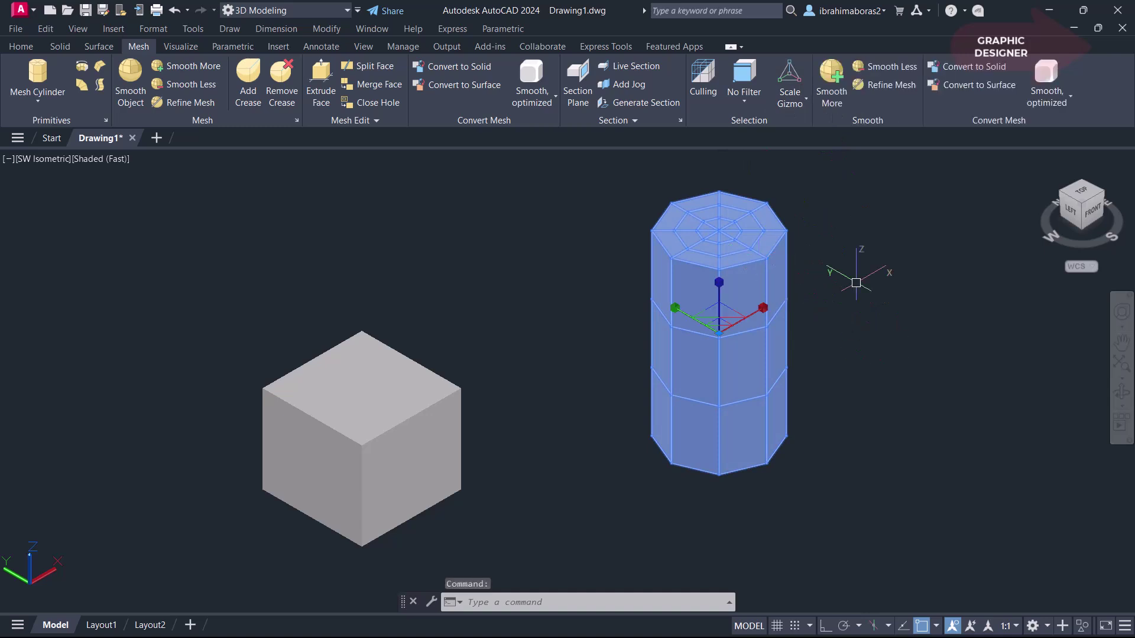
Step: Stretch the cylinder with the scale gizmo along X, Z and Y, then select the cube
left_click(765, 308)
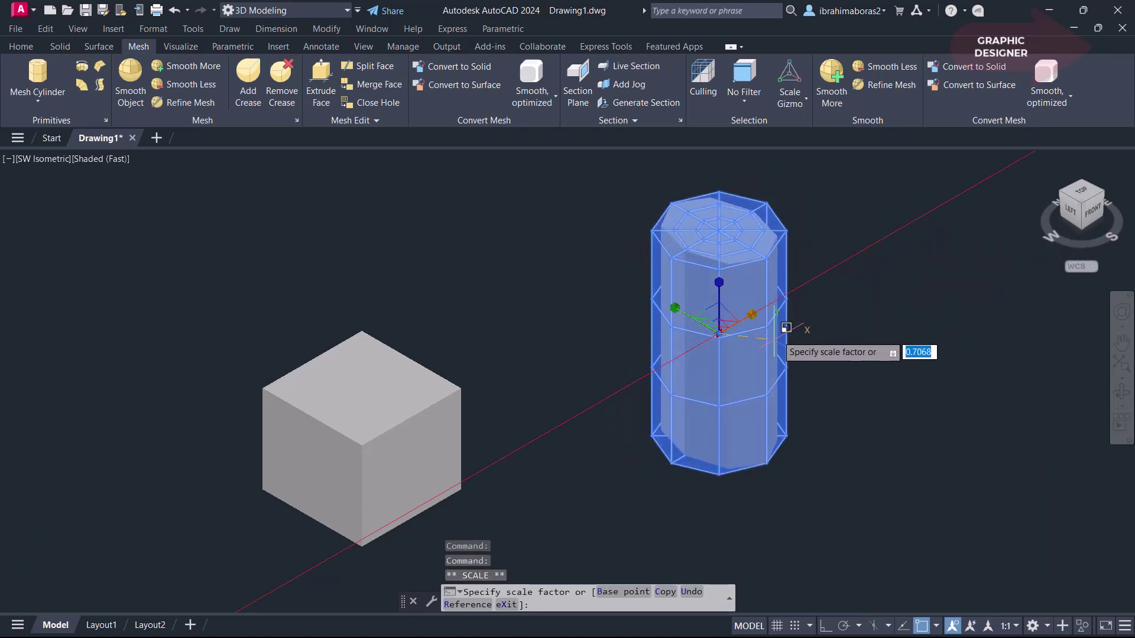
left_click(861, 241)
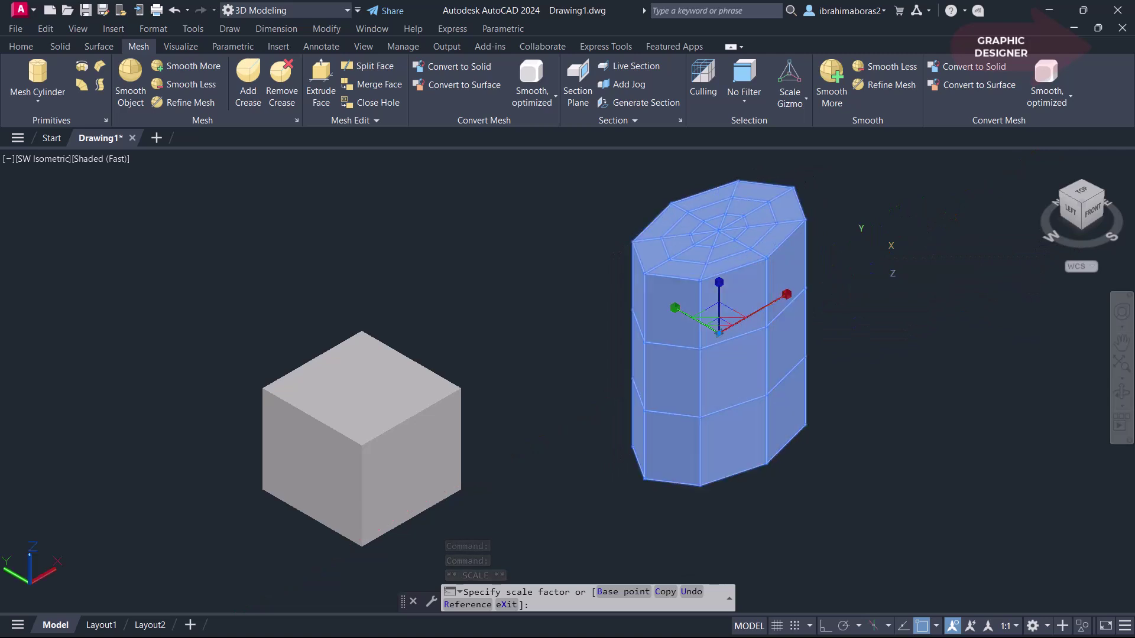
left_click(720, 283)
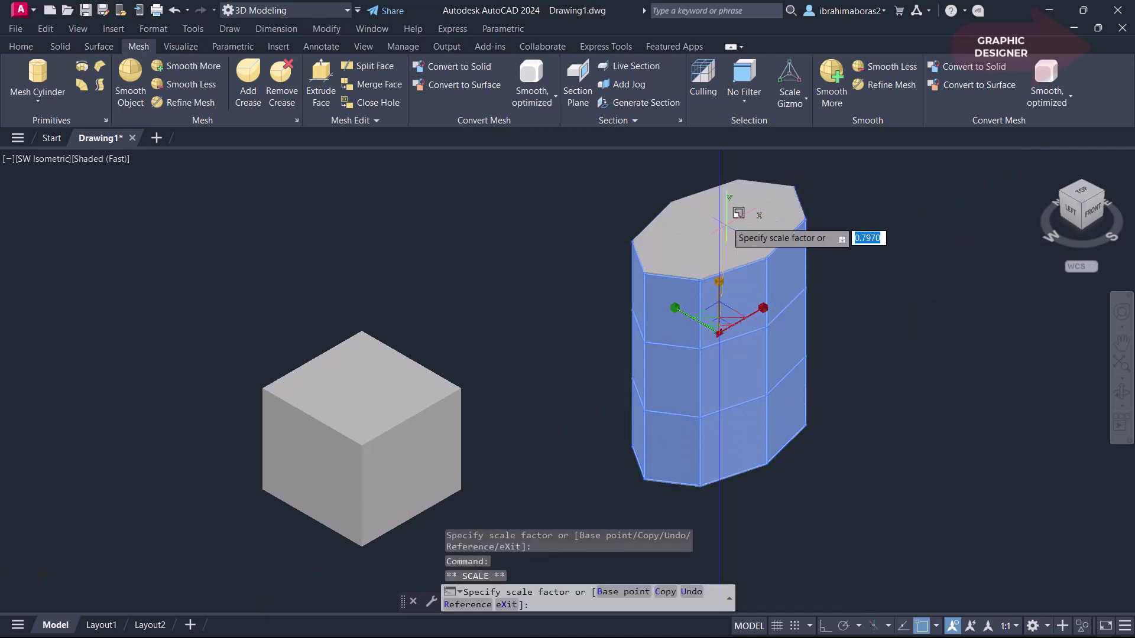
left_click(723, 190)
left_click(675, 310)
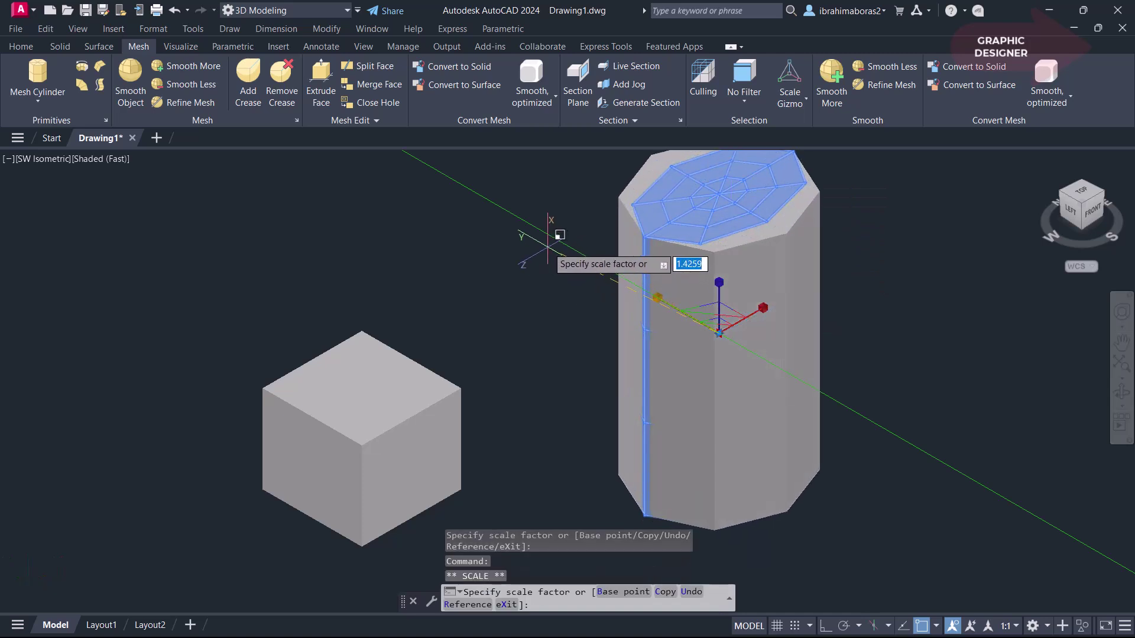
left_click(553, 237)
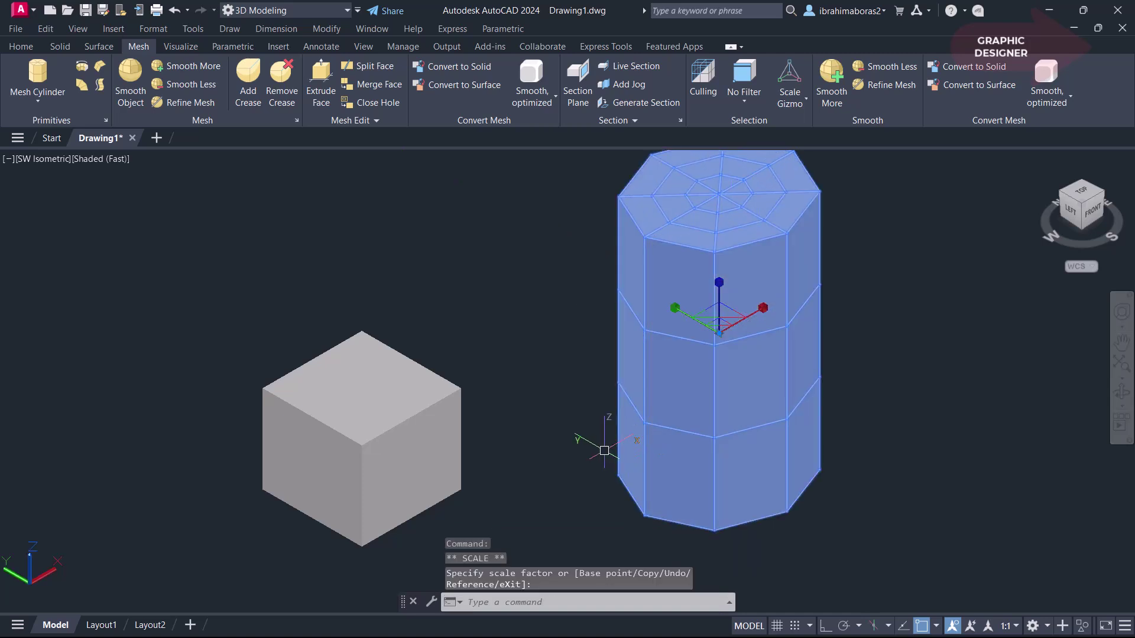
key("Escape")
left_click(408, 452)
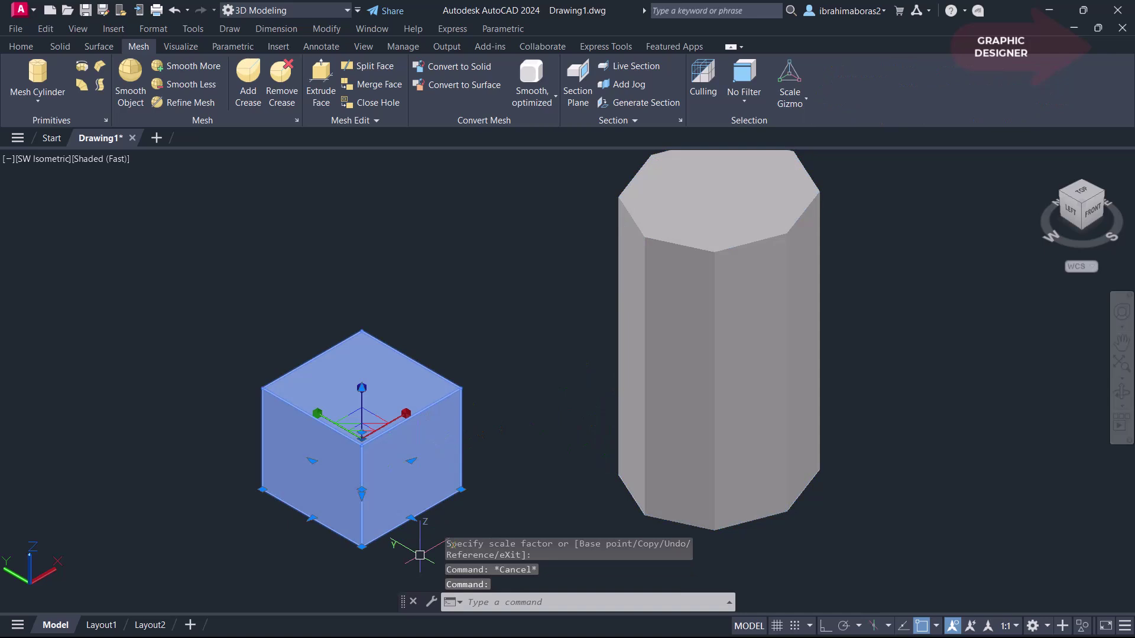
left_click(406, 412)
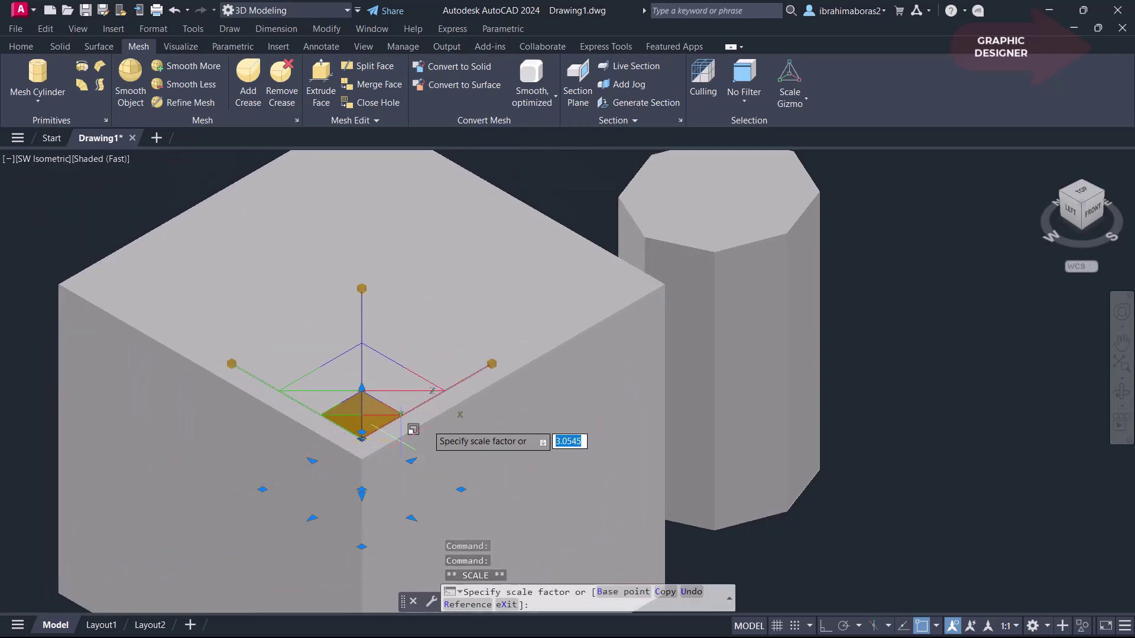
key("Escape")
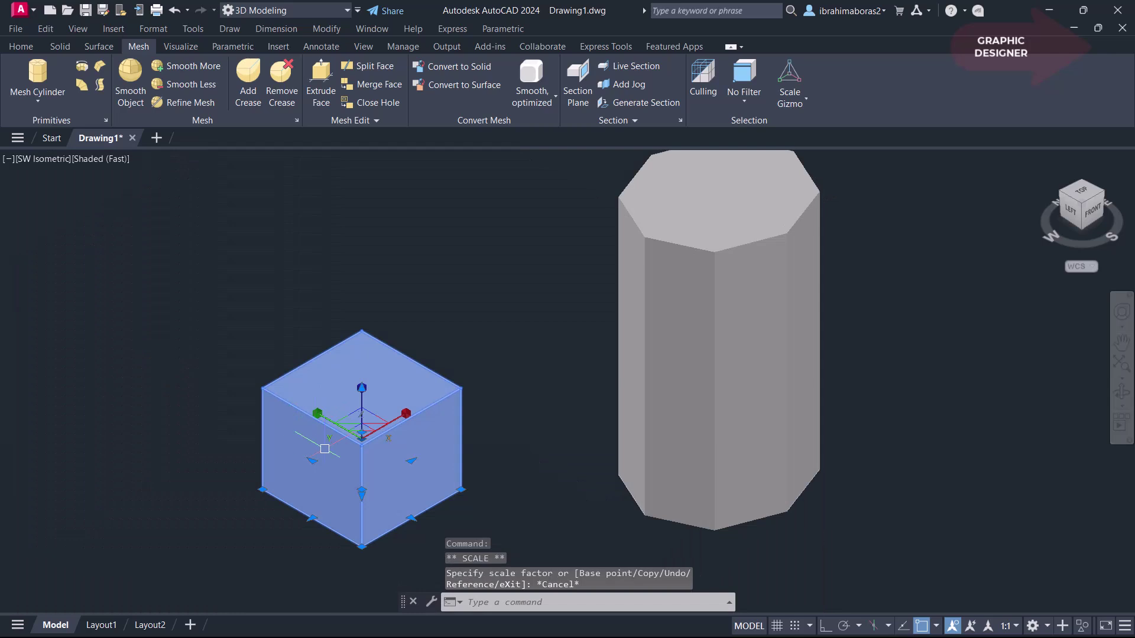
key("Escape")
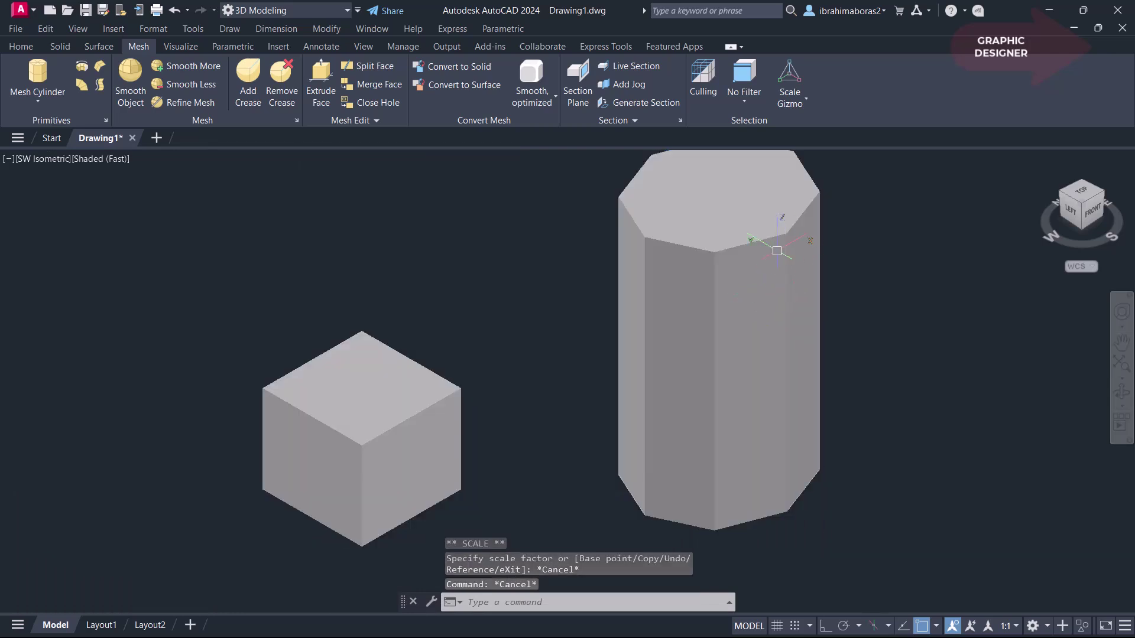
left_click(774, 249)
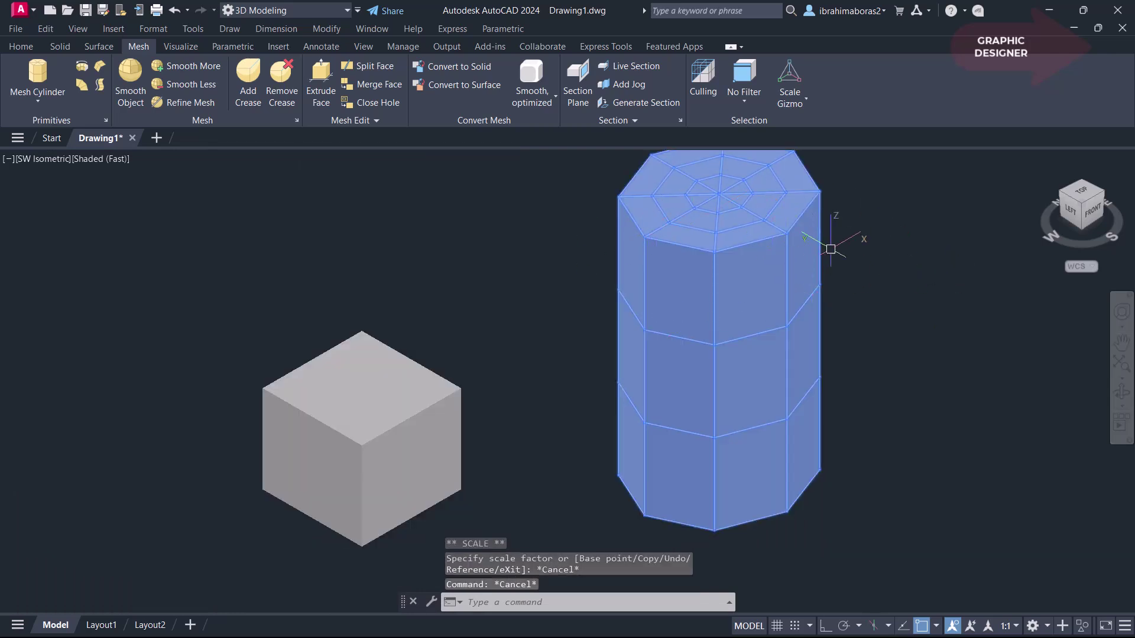
key("Escape")
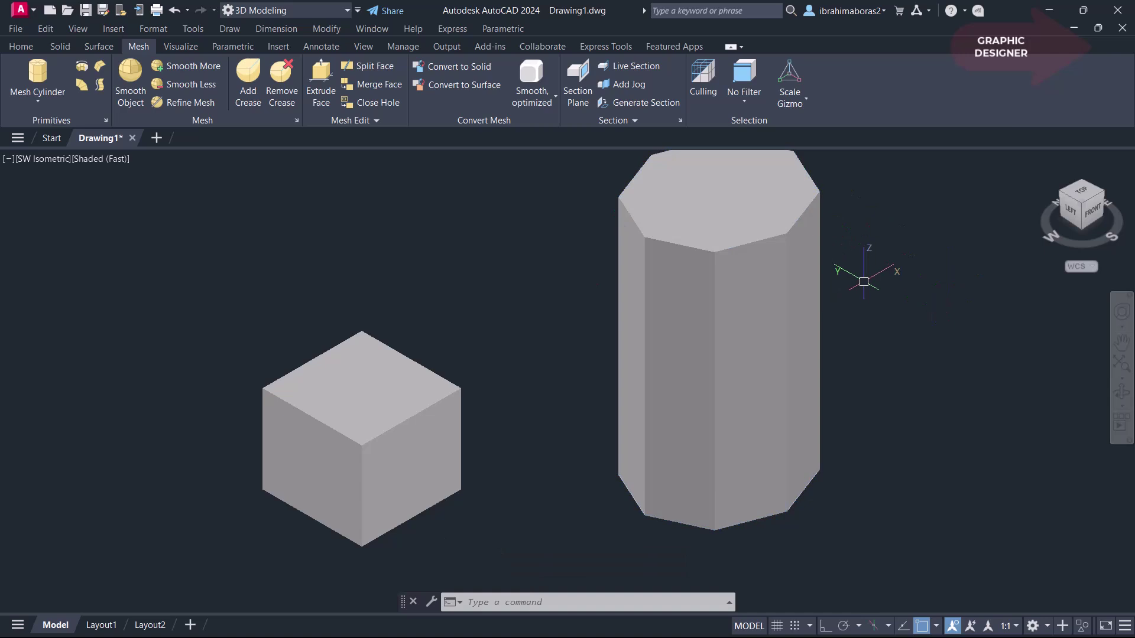